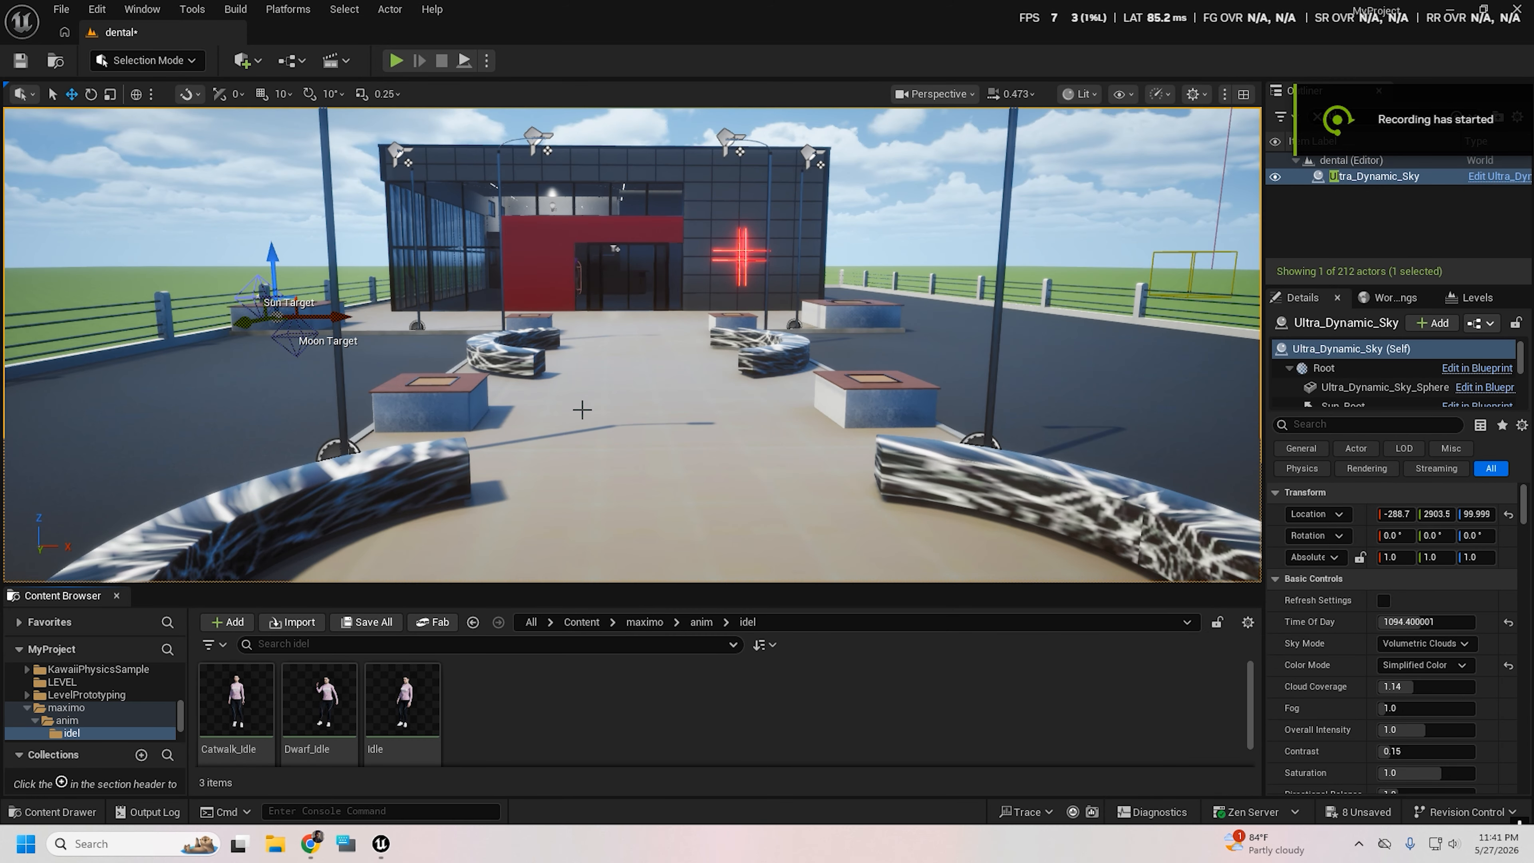
Step: Preview the Catwalk_Idle, Dwarf_Idle and Idle animations in the maximo/anim/idel folder, closing each preview
mouse_move(248, 713)
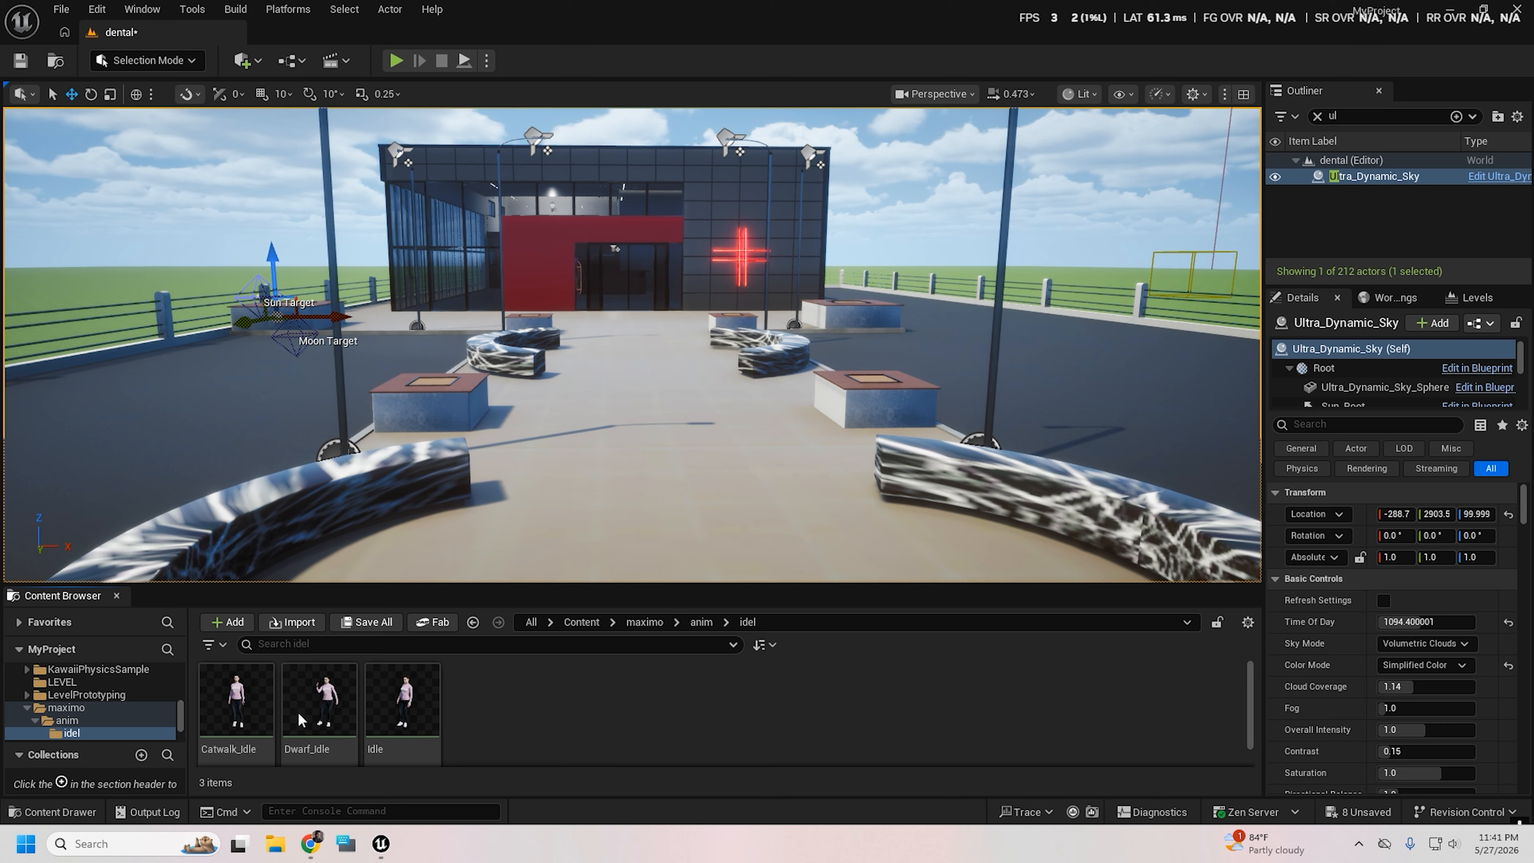
click(242, 719)
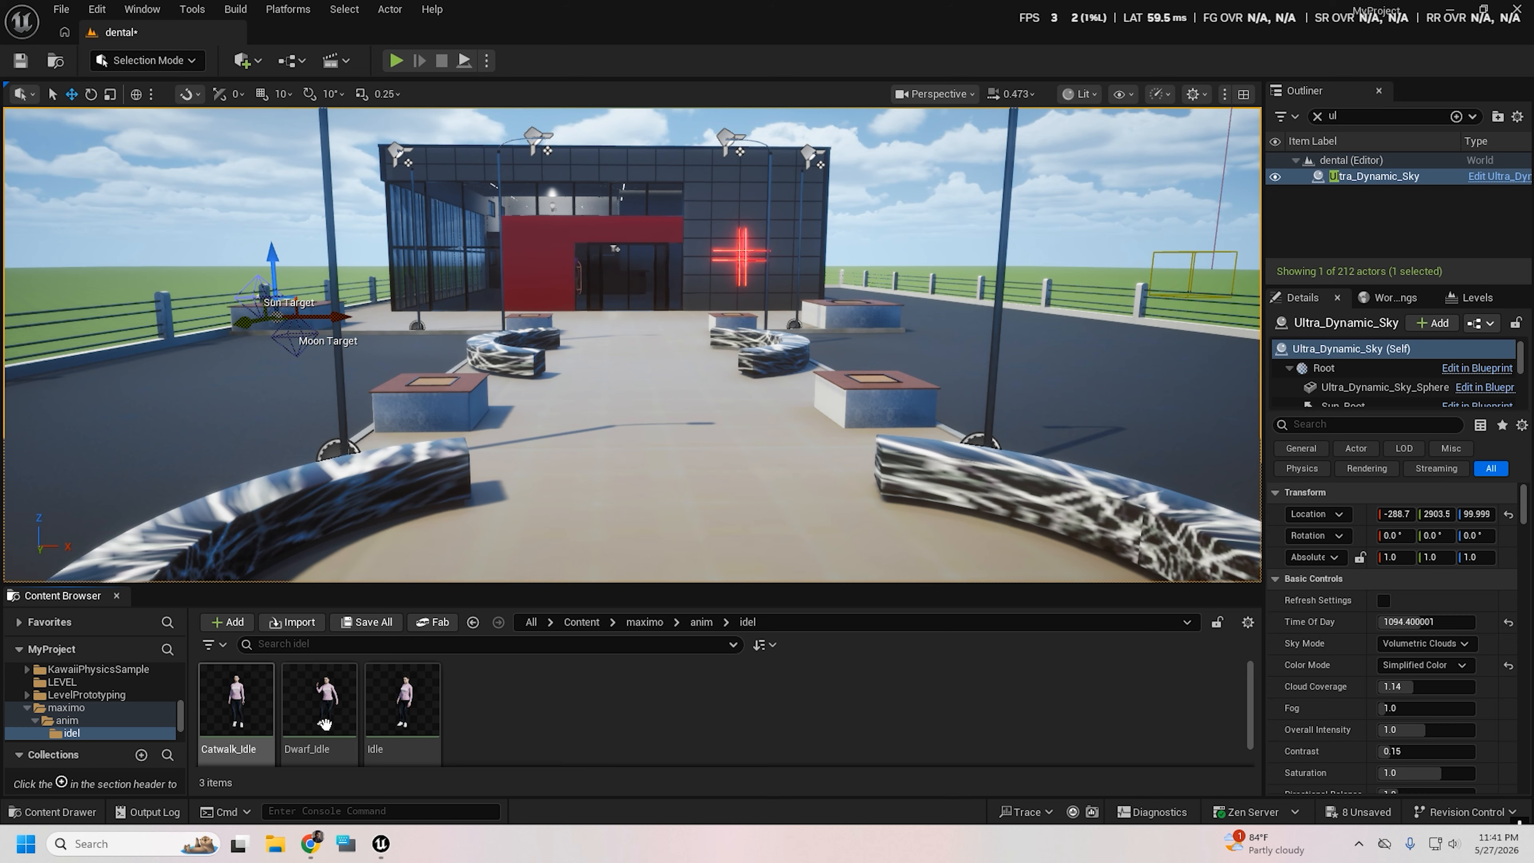
mouse_move(566, 574)
mouse_down()
mouse_move(595, 571)
mouse_move(567, 566)
mouse_up()
click(250, 699)
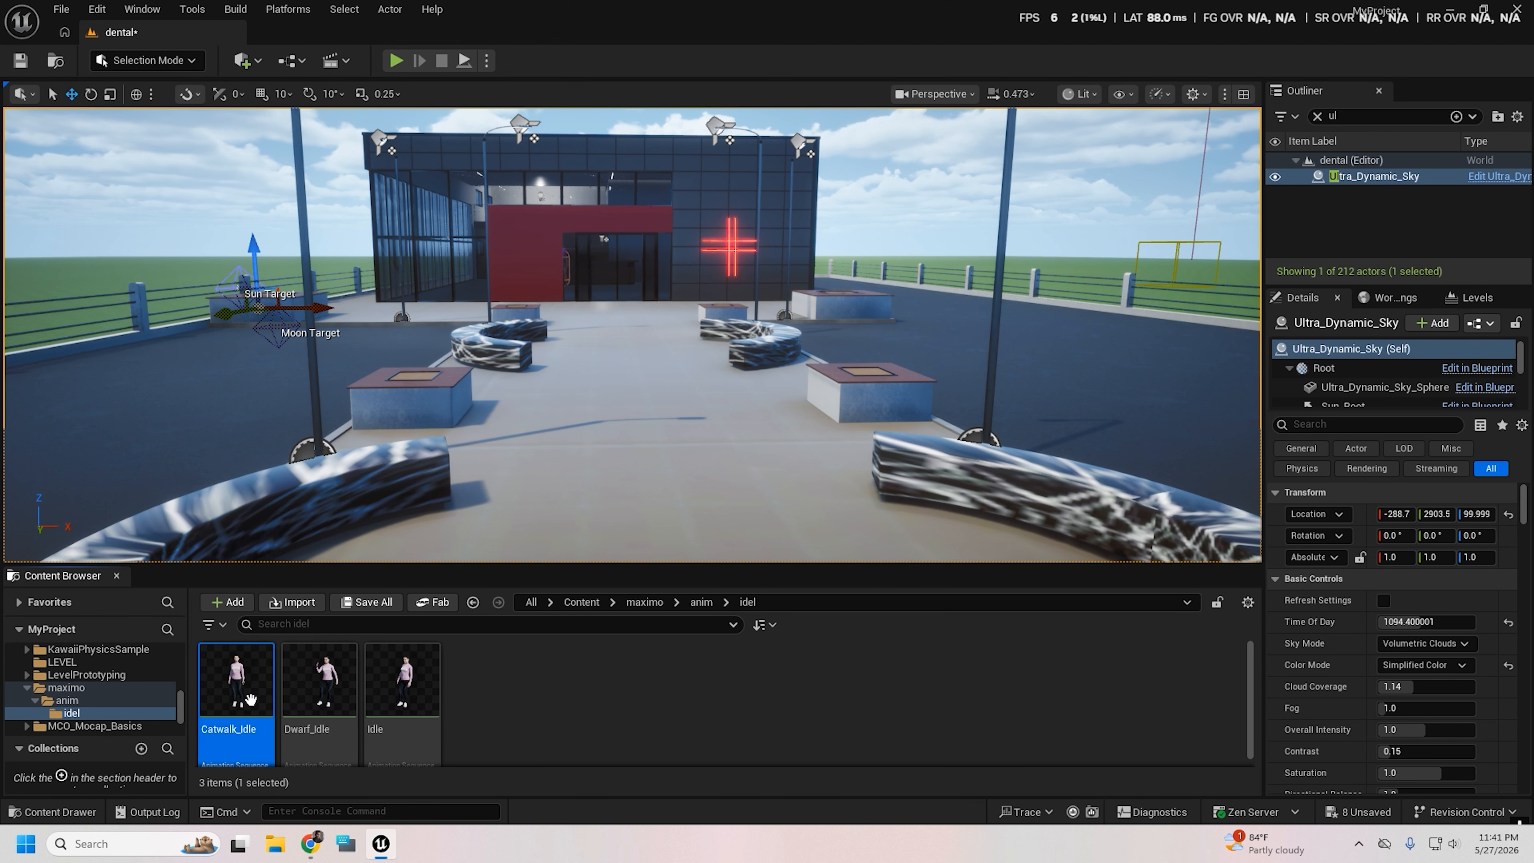
double_click(251, 700)
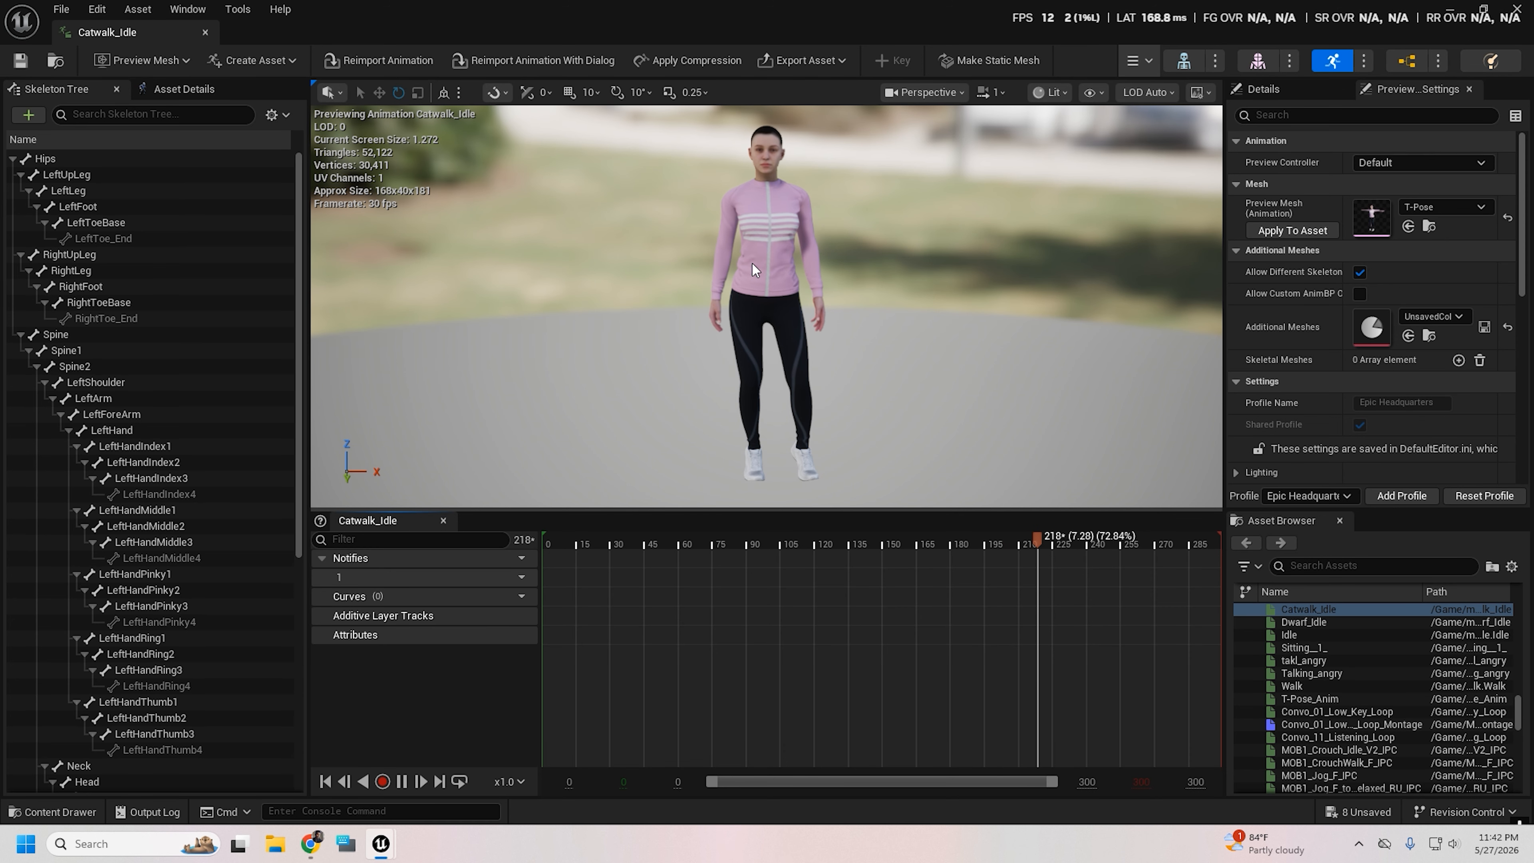
click(1518, 9)
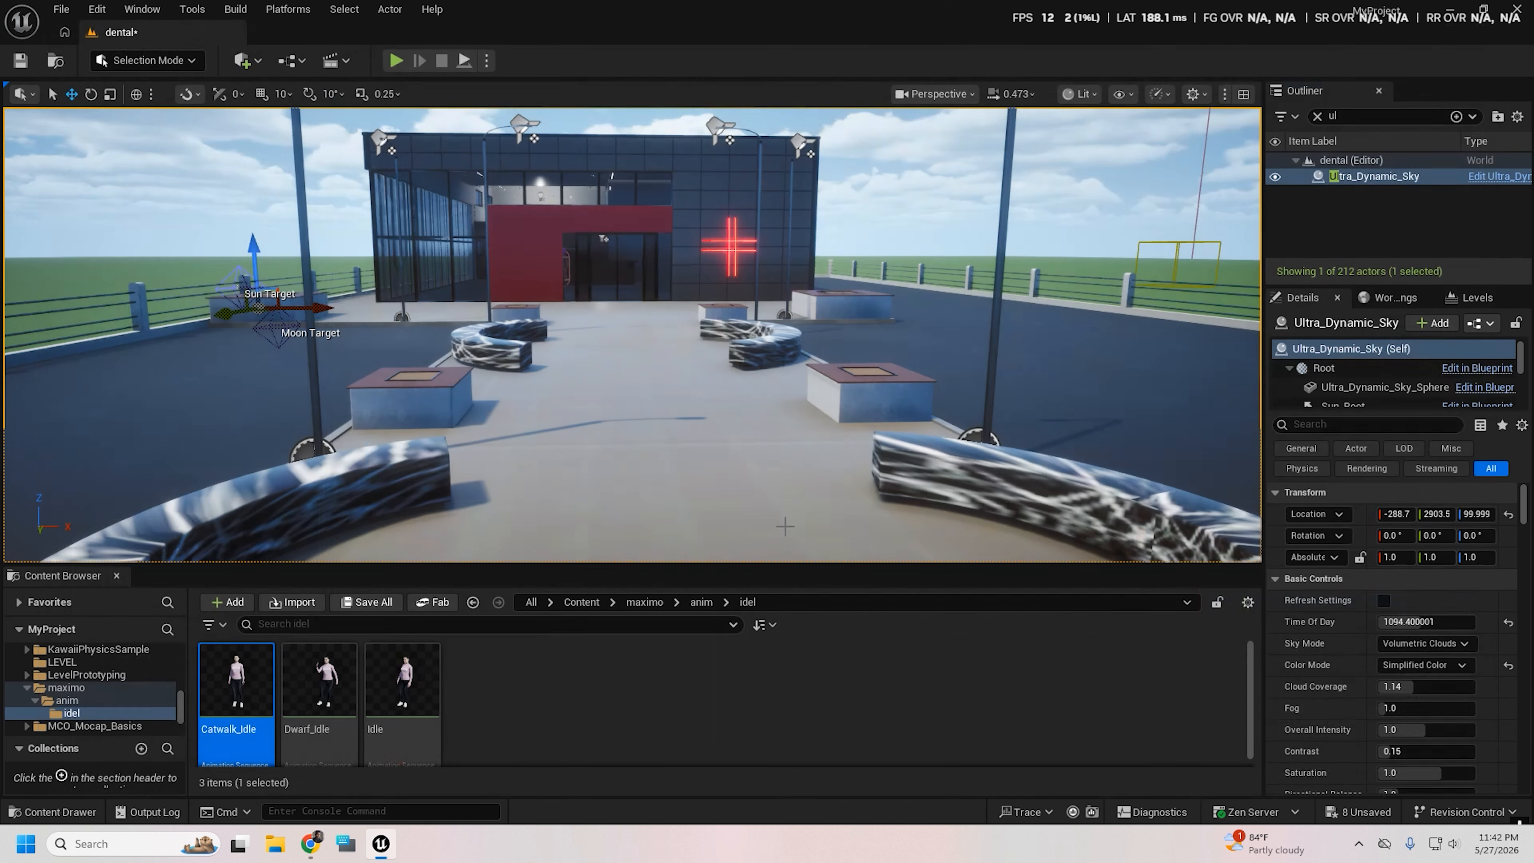
double_click(320, 695)
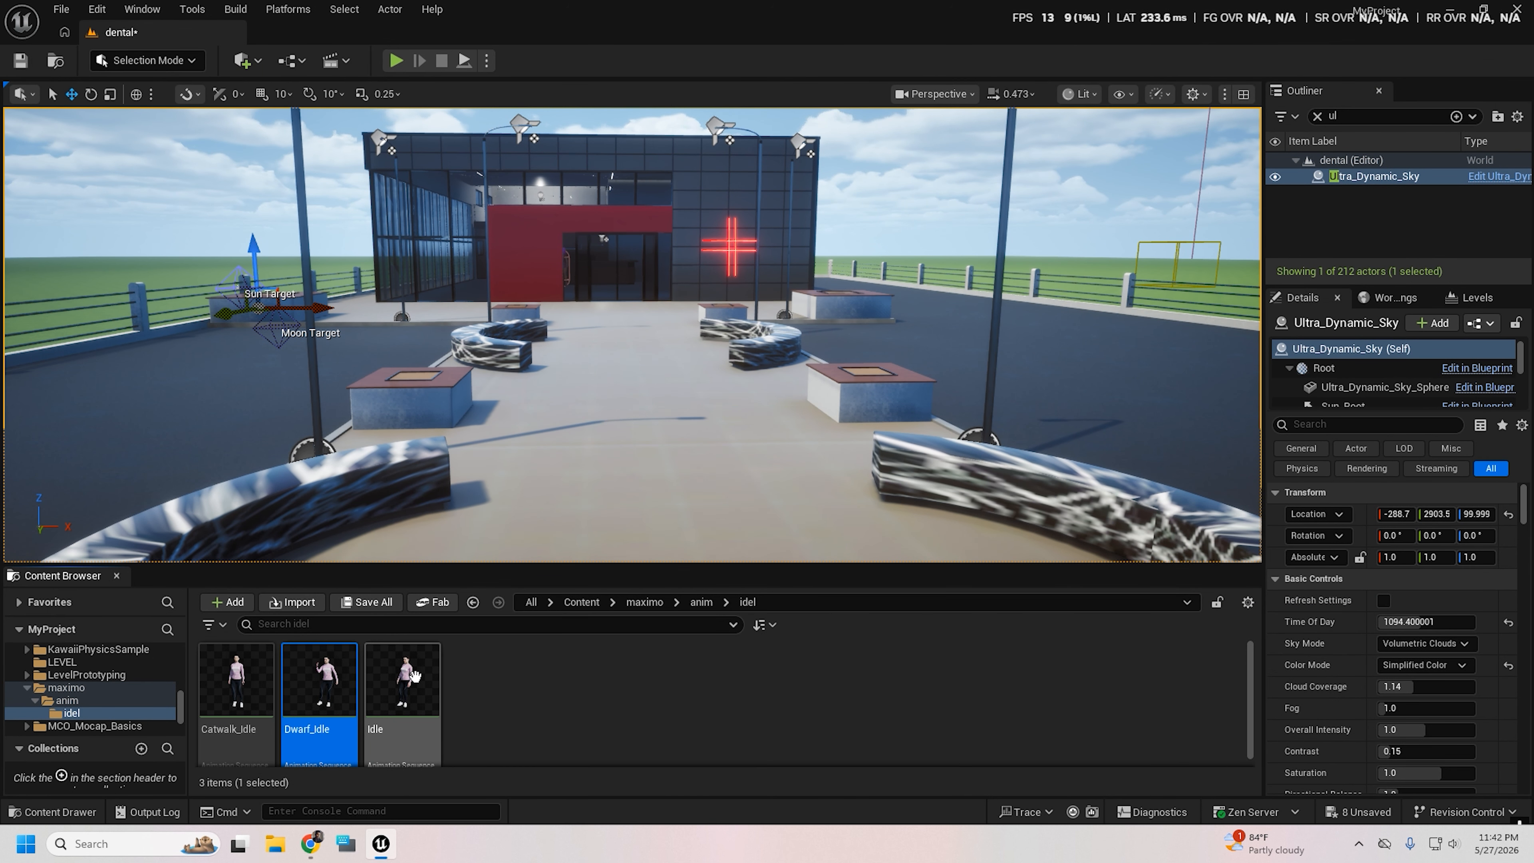
double_click(415, 675)
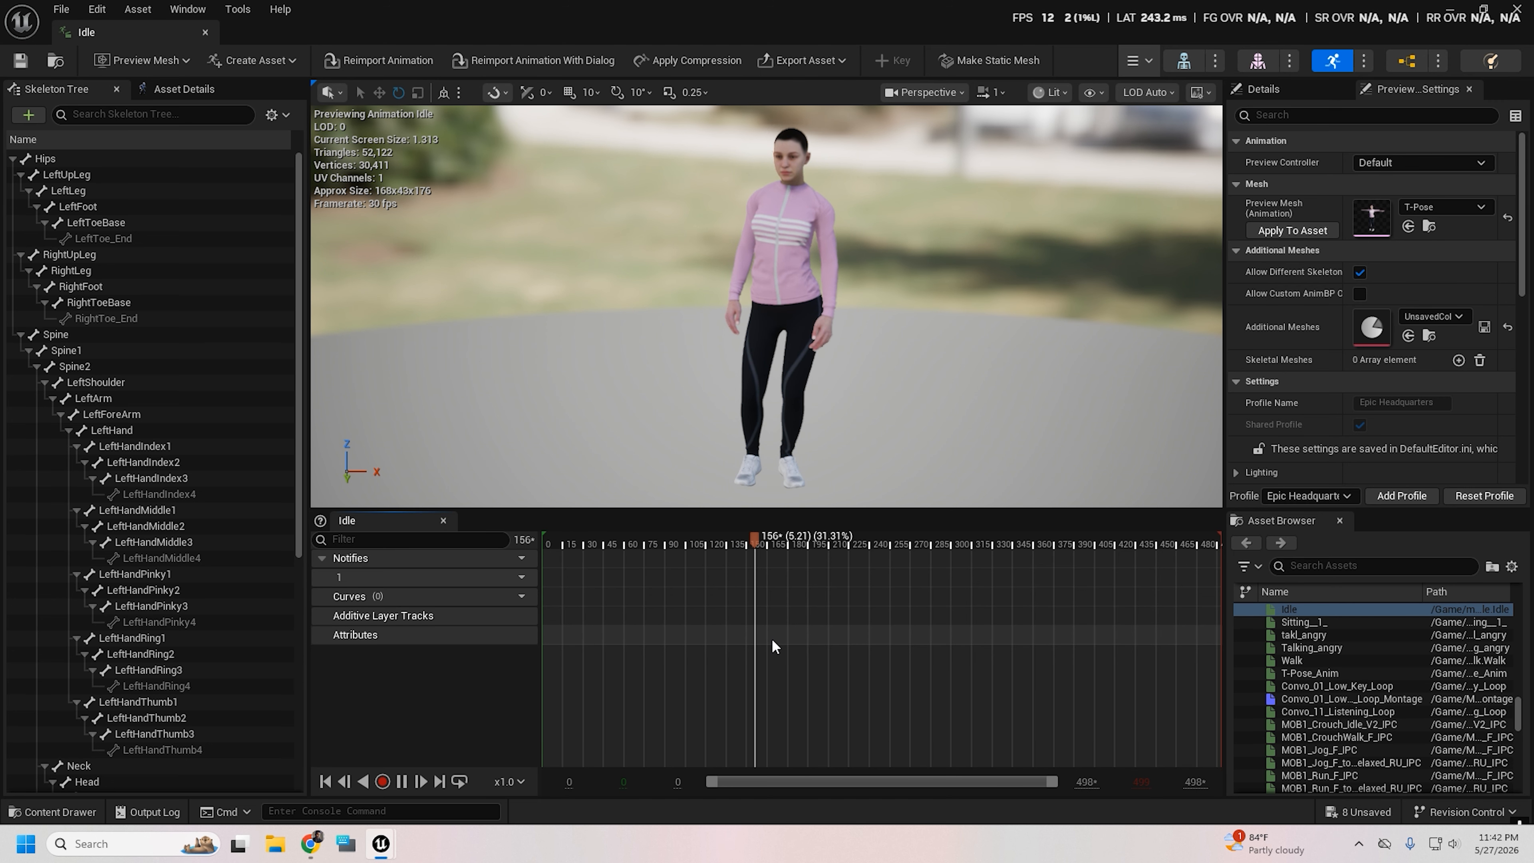
click(1520, 8)
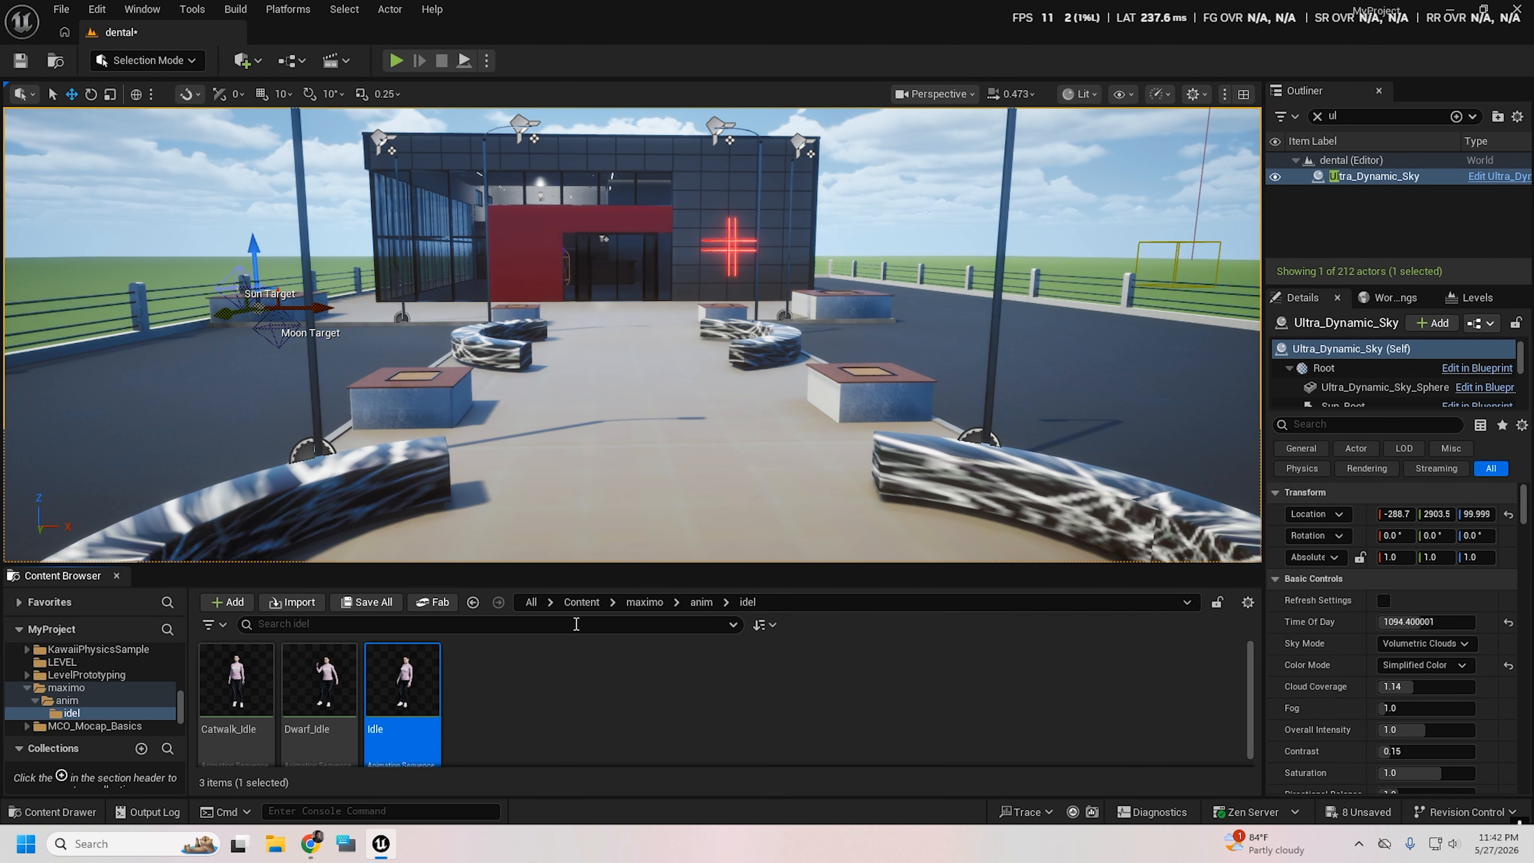
Step: Browse to the Content/anim/idles folder to view its idle animations
click(582, 602)
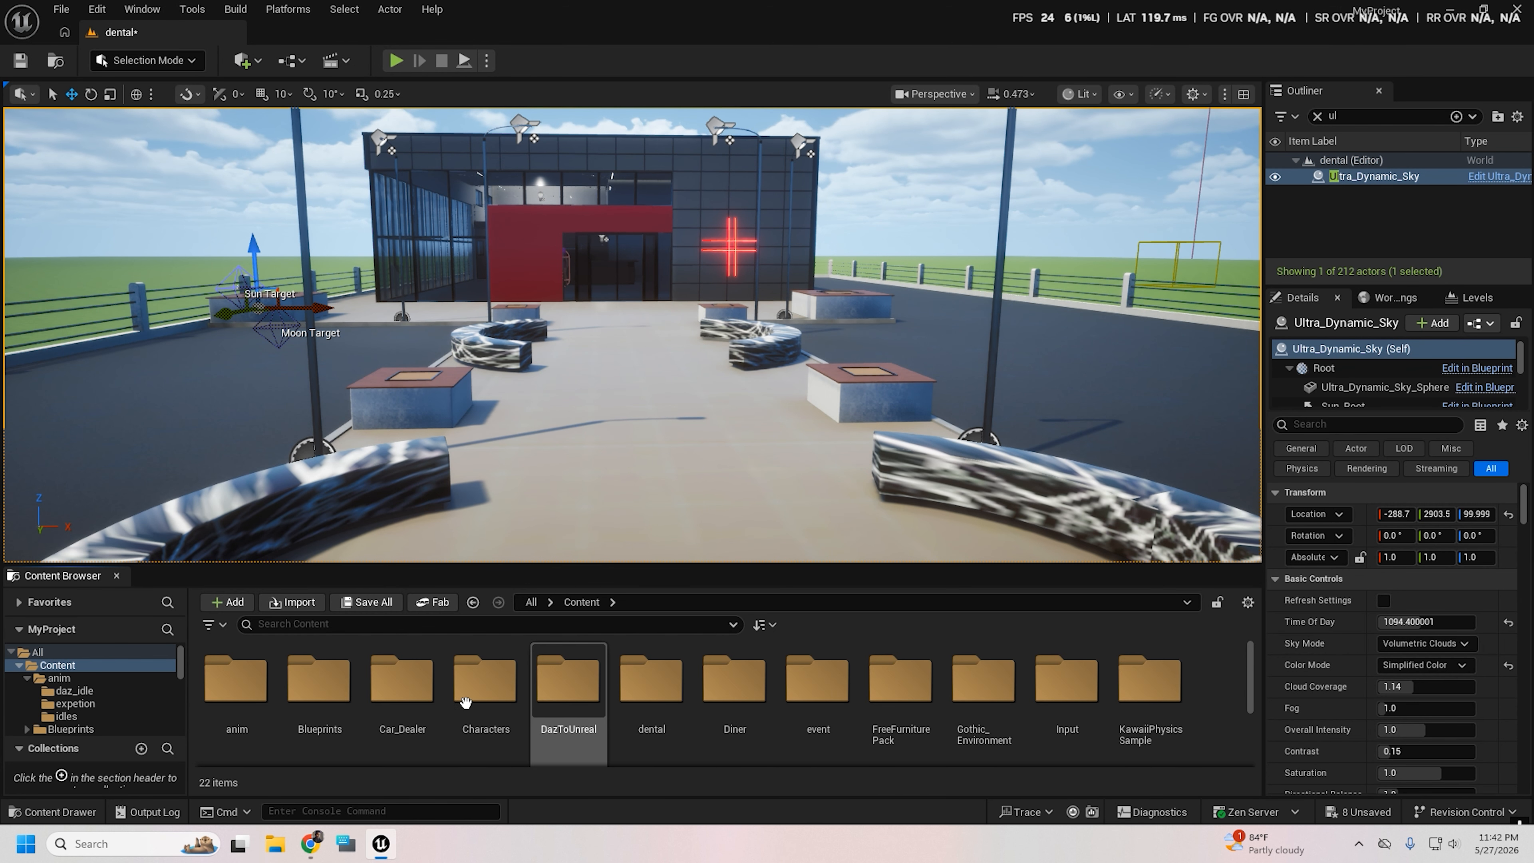
double_click(239, 708)
click(421, 706)
double_click(421, 706)
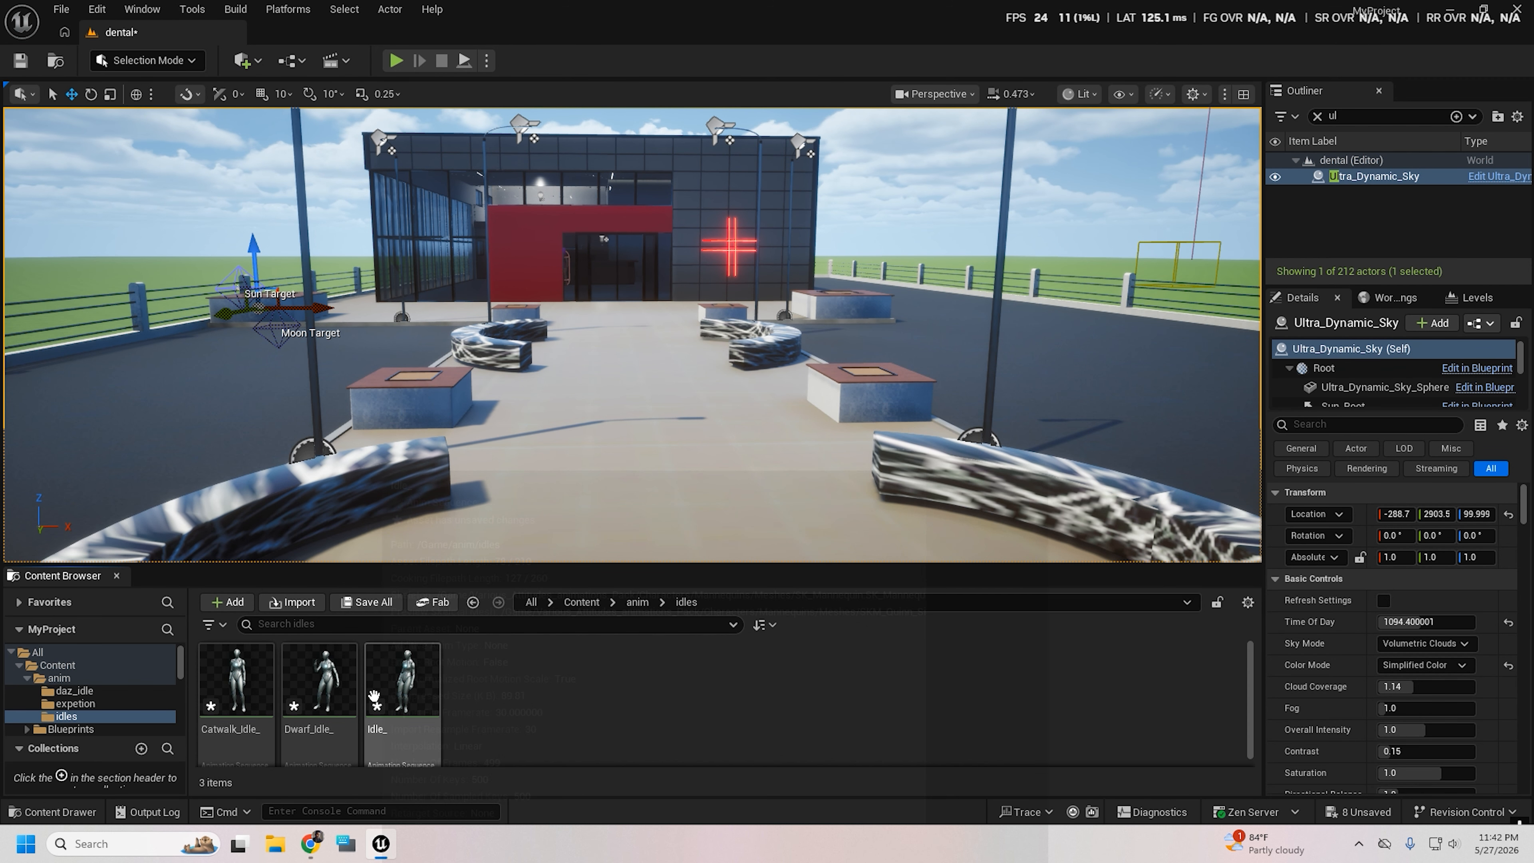
mouse_move(421, 697)
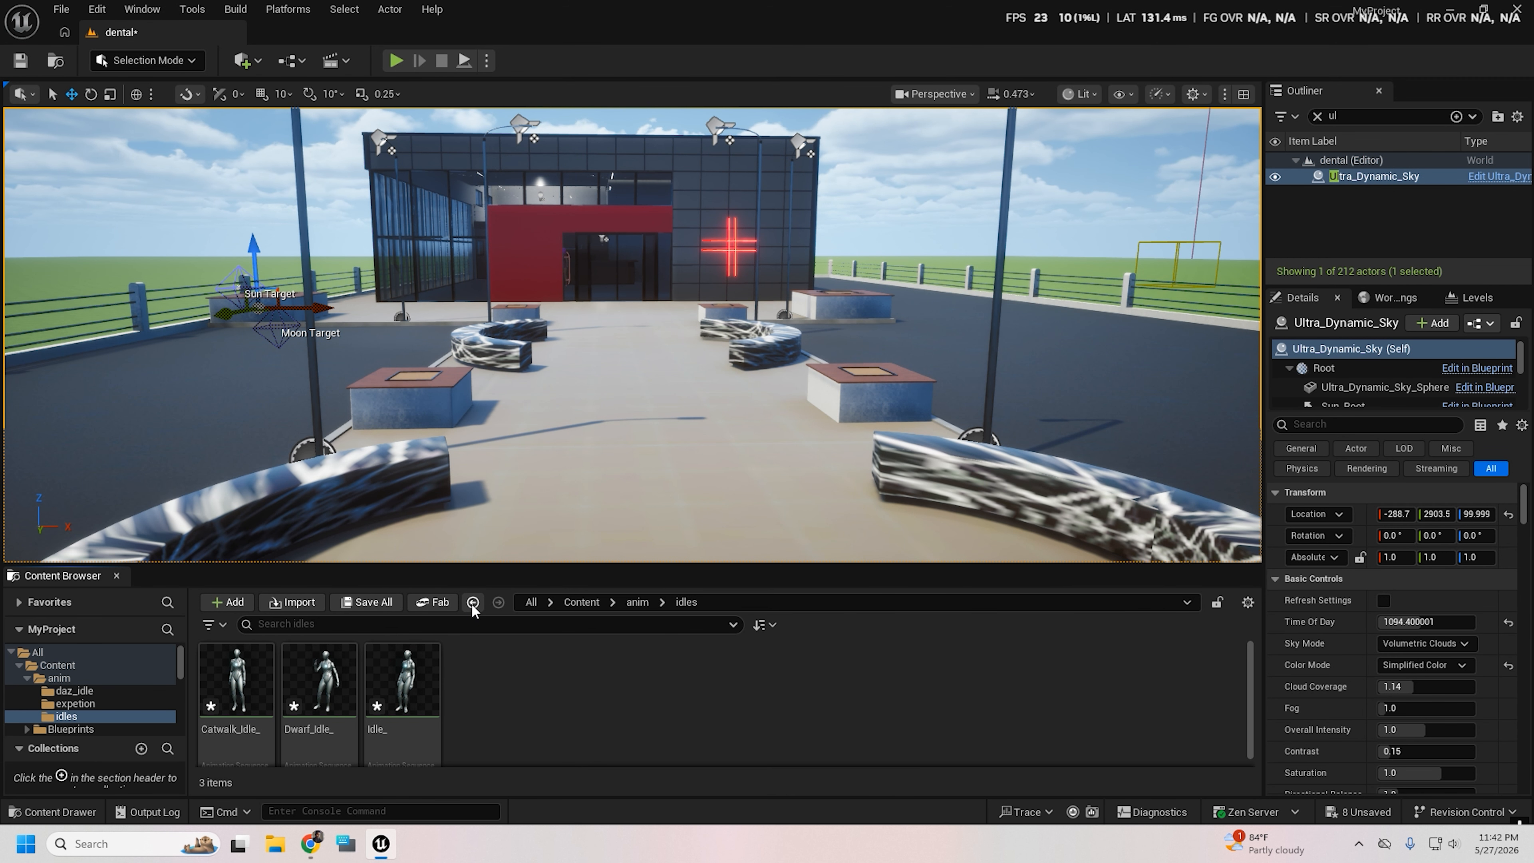
Step: Switch to the daz_idle folder and preview the Catwalk_Idle_DAZ animation, closing it when done
click(472, 603)
double_click(268, 693)
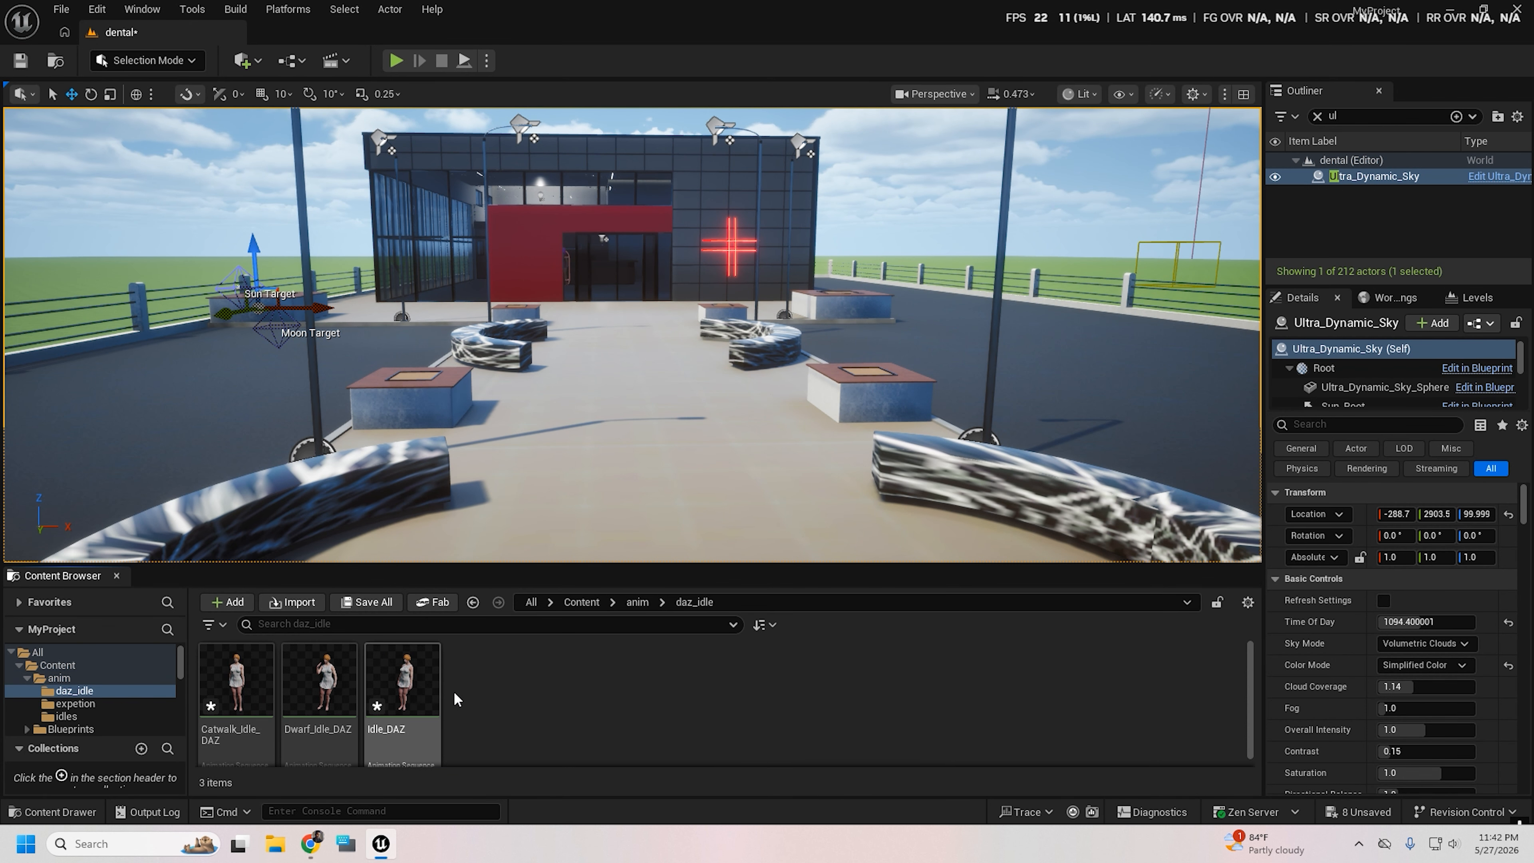
double_click(246, 684)
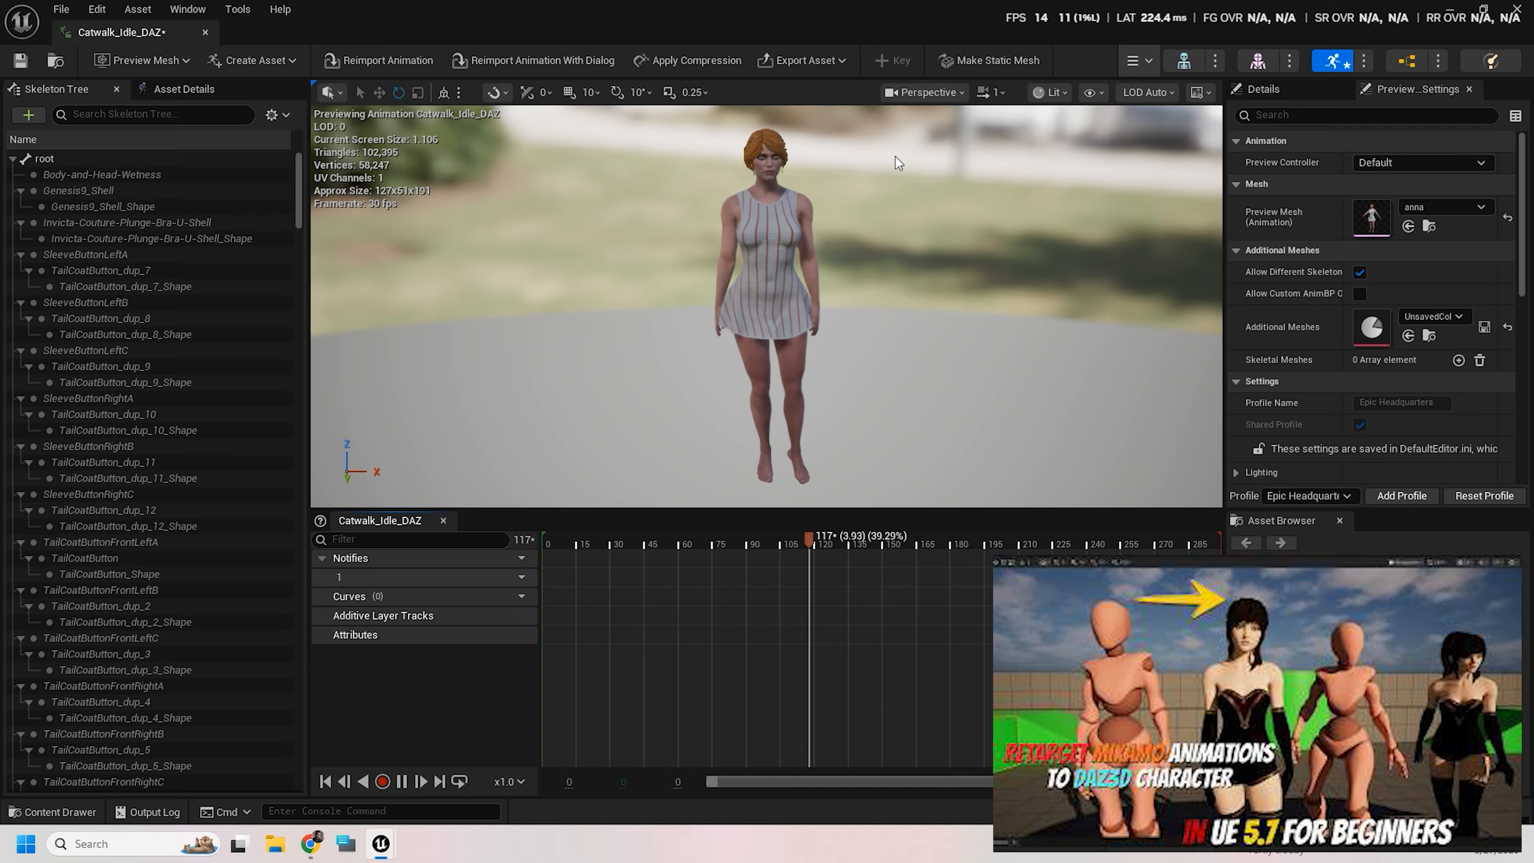
click(1519, 9)
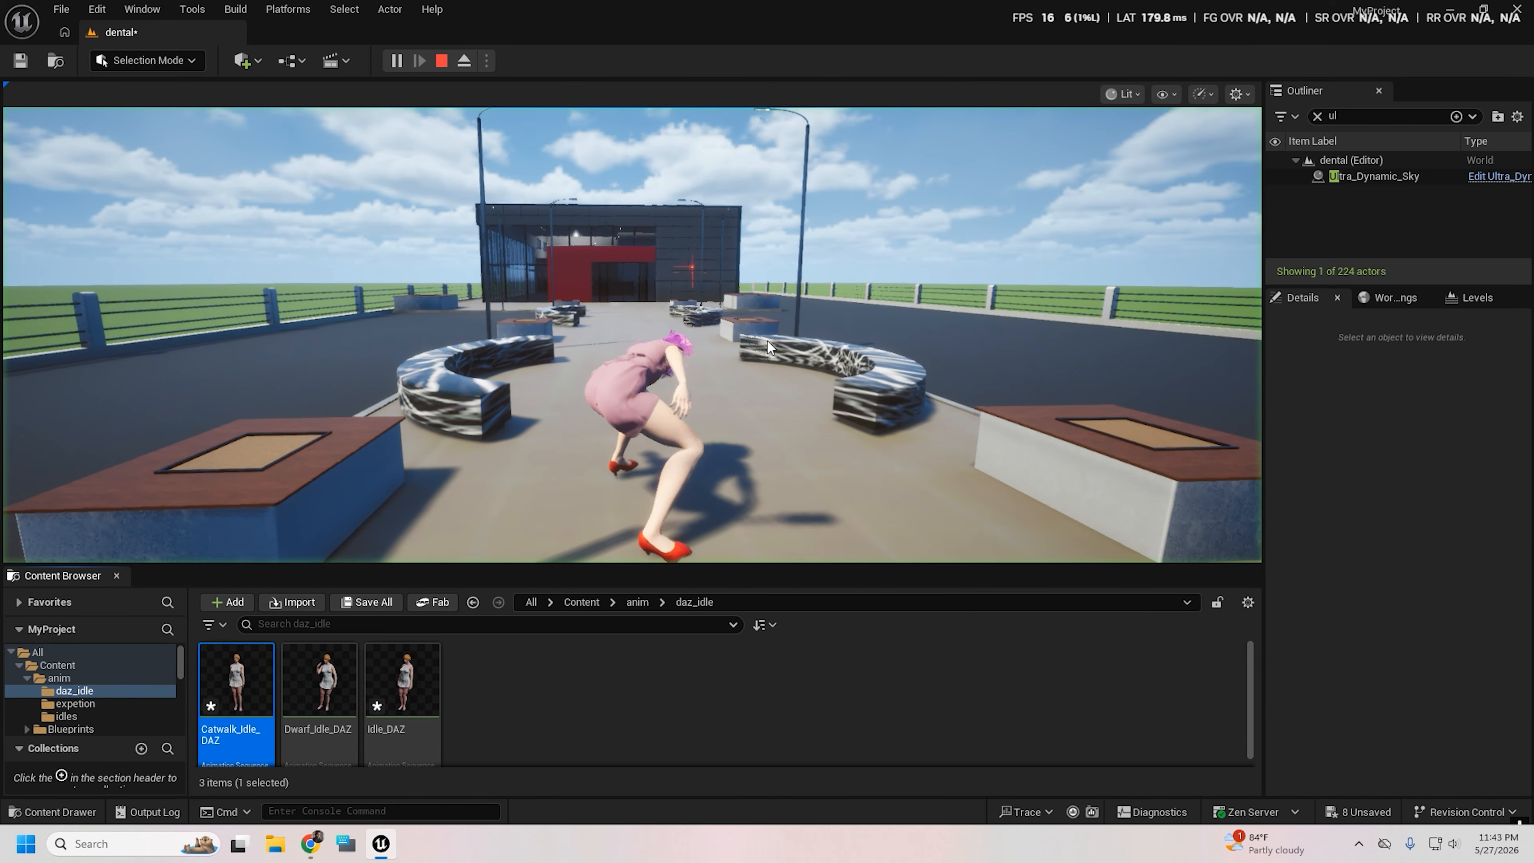
Step: Play-test the character's standing idle and movement in the dental level, and end the play session
click(484, 146)
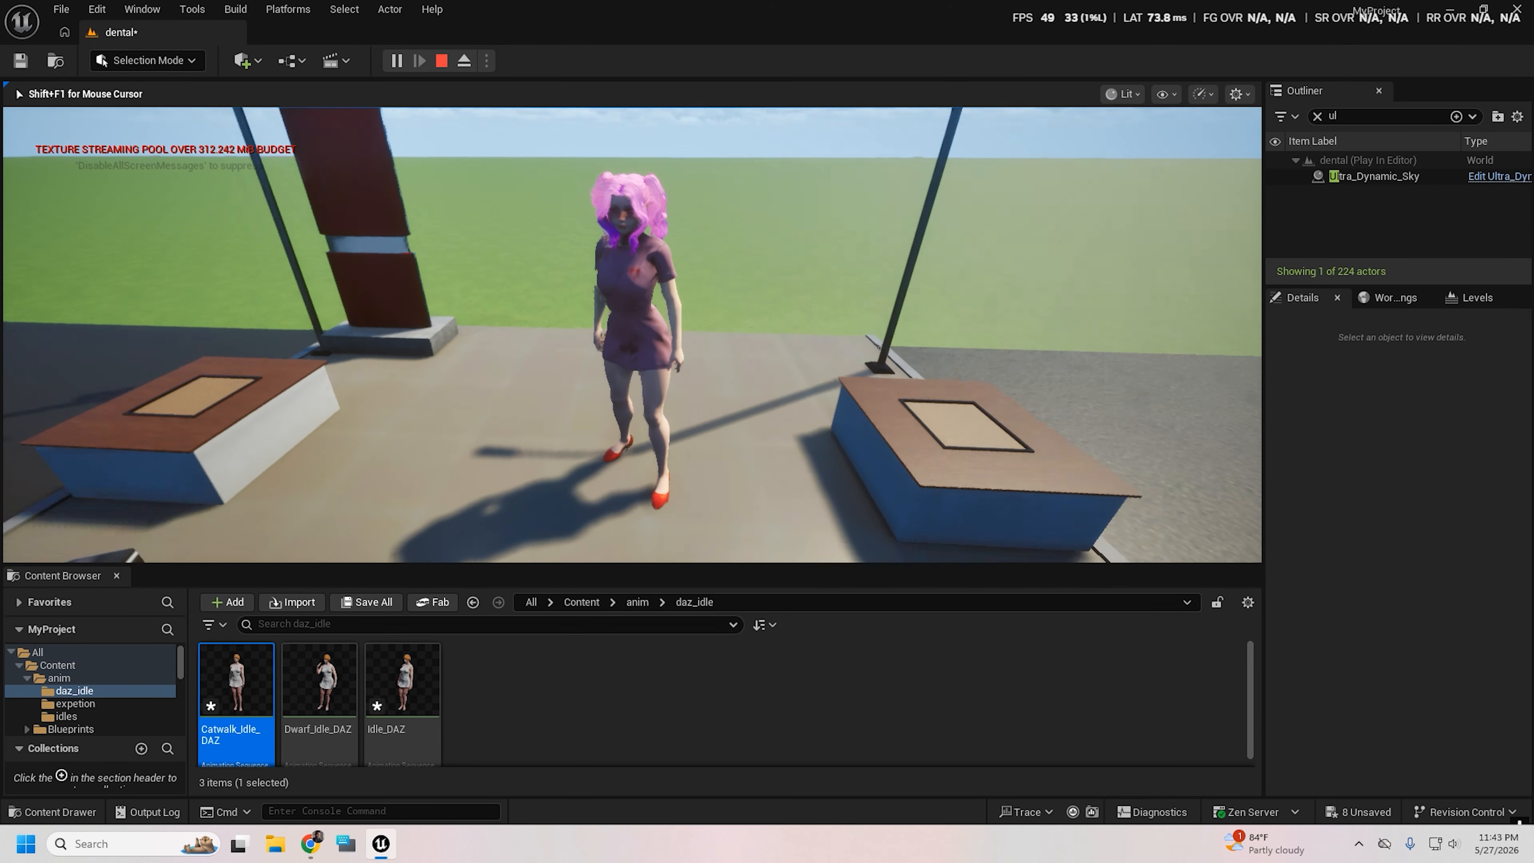
key(w)
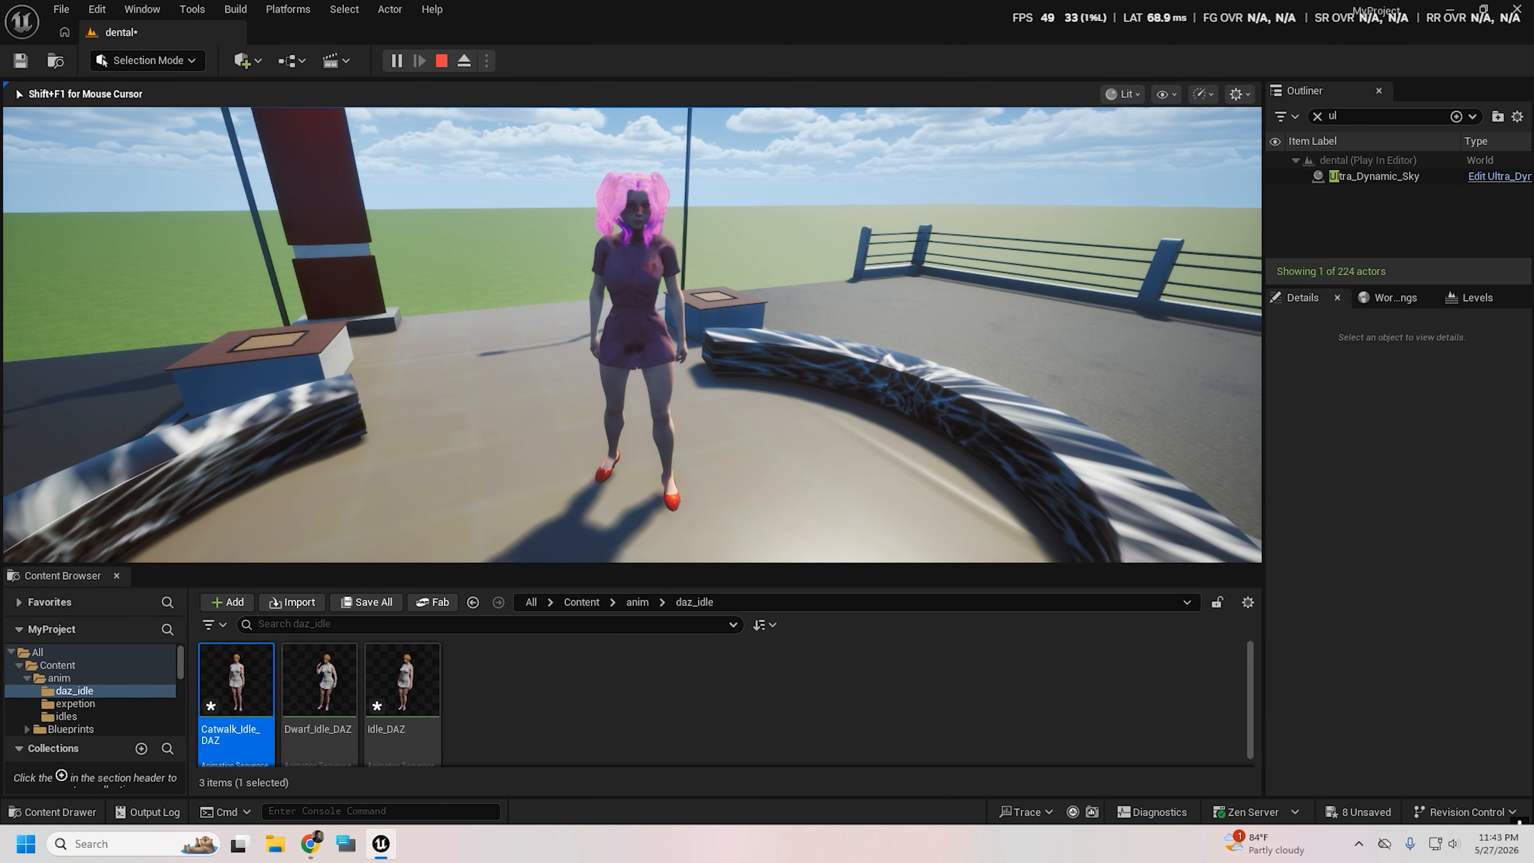
key(Escape)
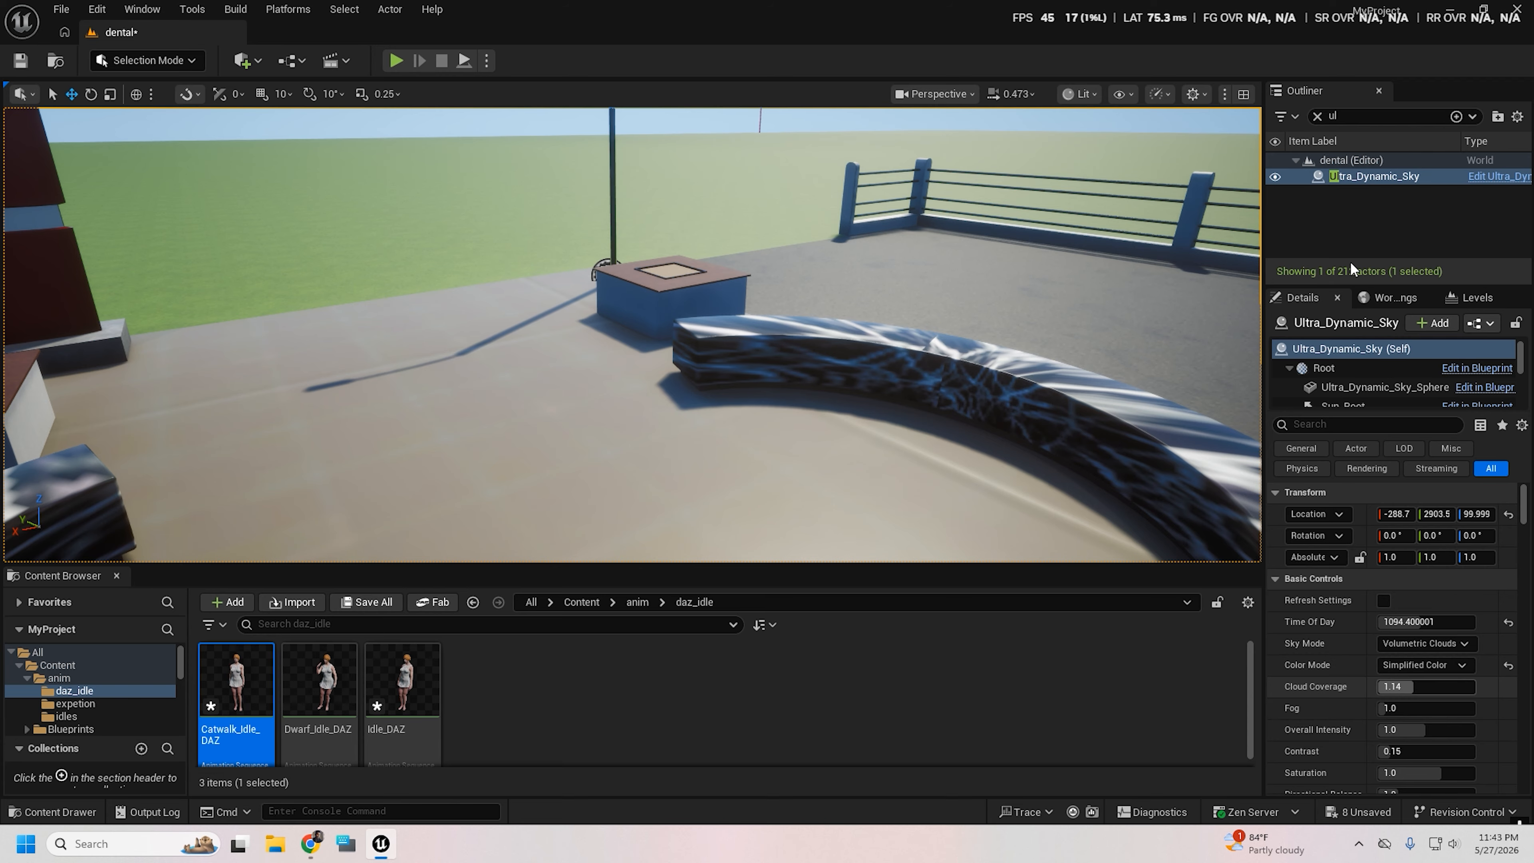
Step: Open the level's default pawn blueprint, BP_xelphy, from the World Settings and show its character viewport
click(1390, 298)
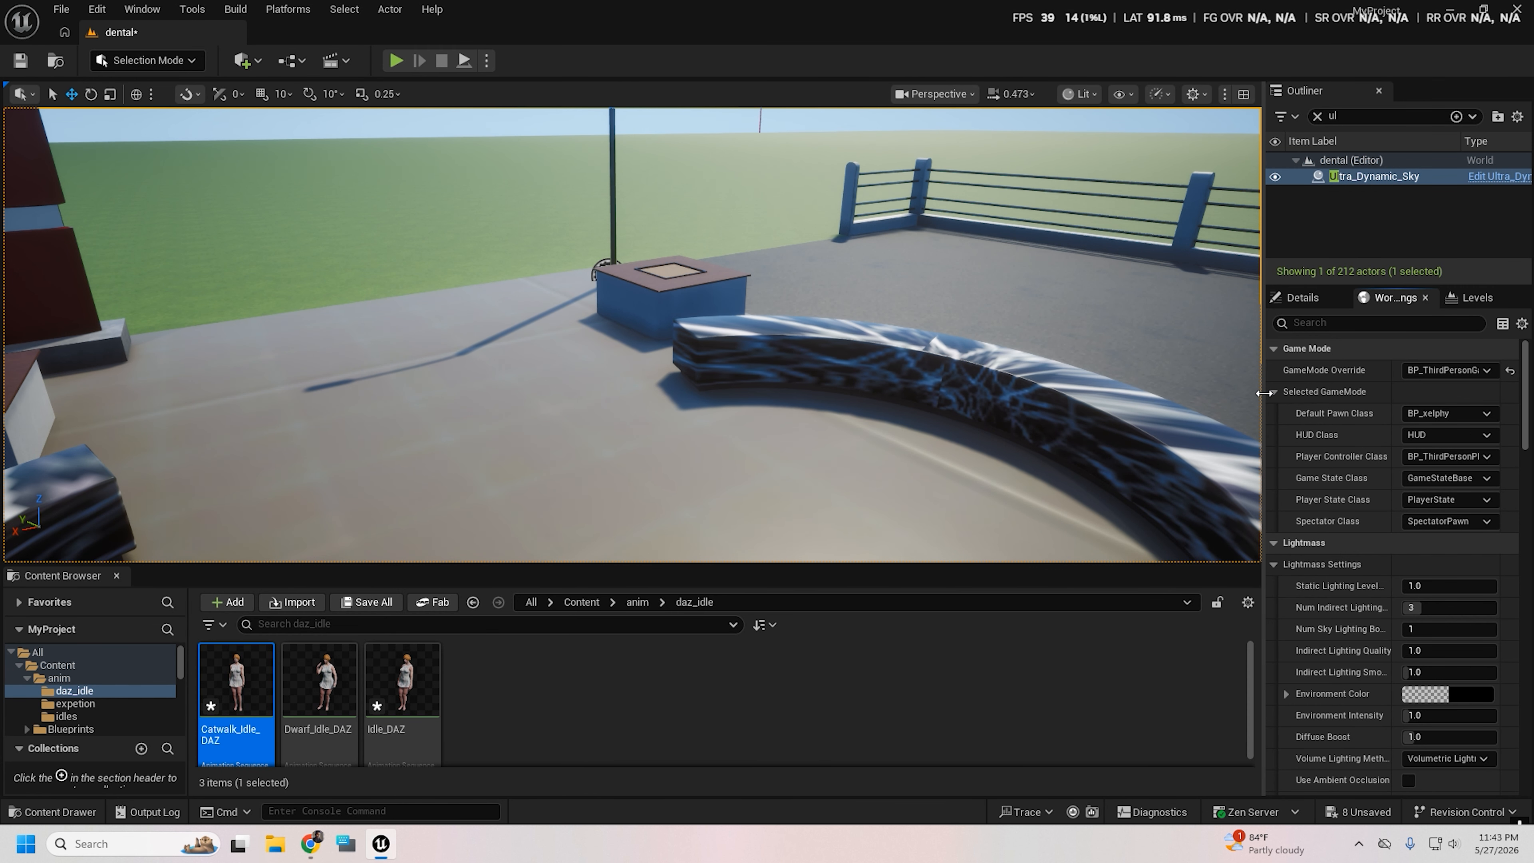
drag(1265, 393, 1192, 393)
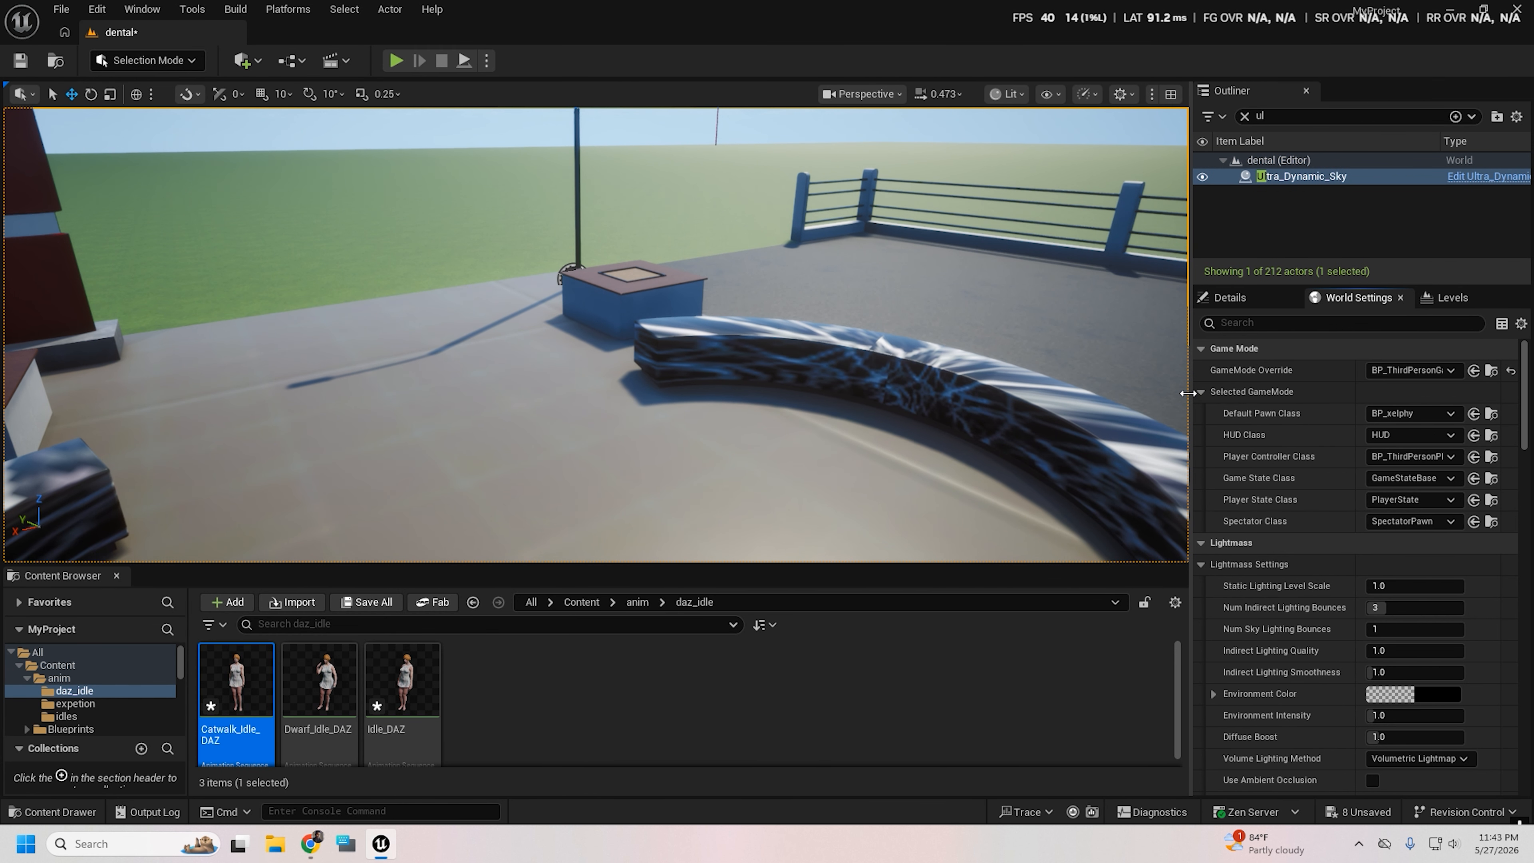
click(1491, 414)
double_click(329, 672)
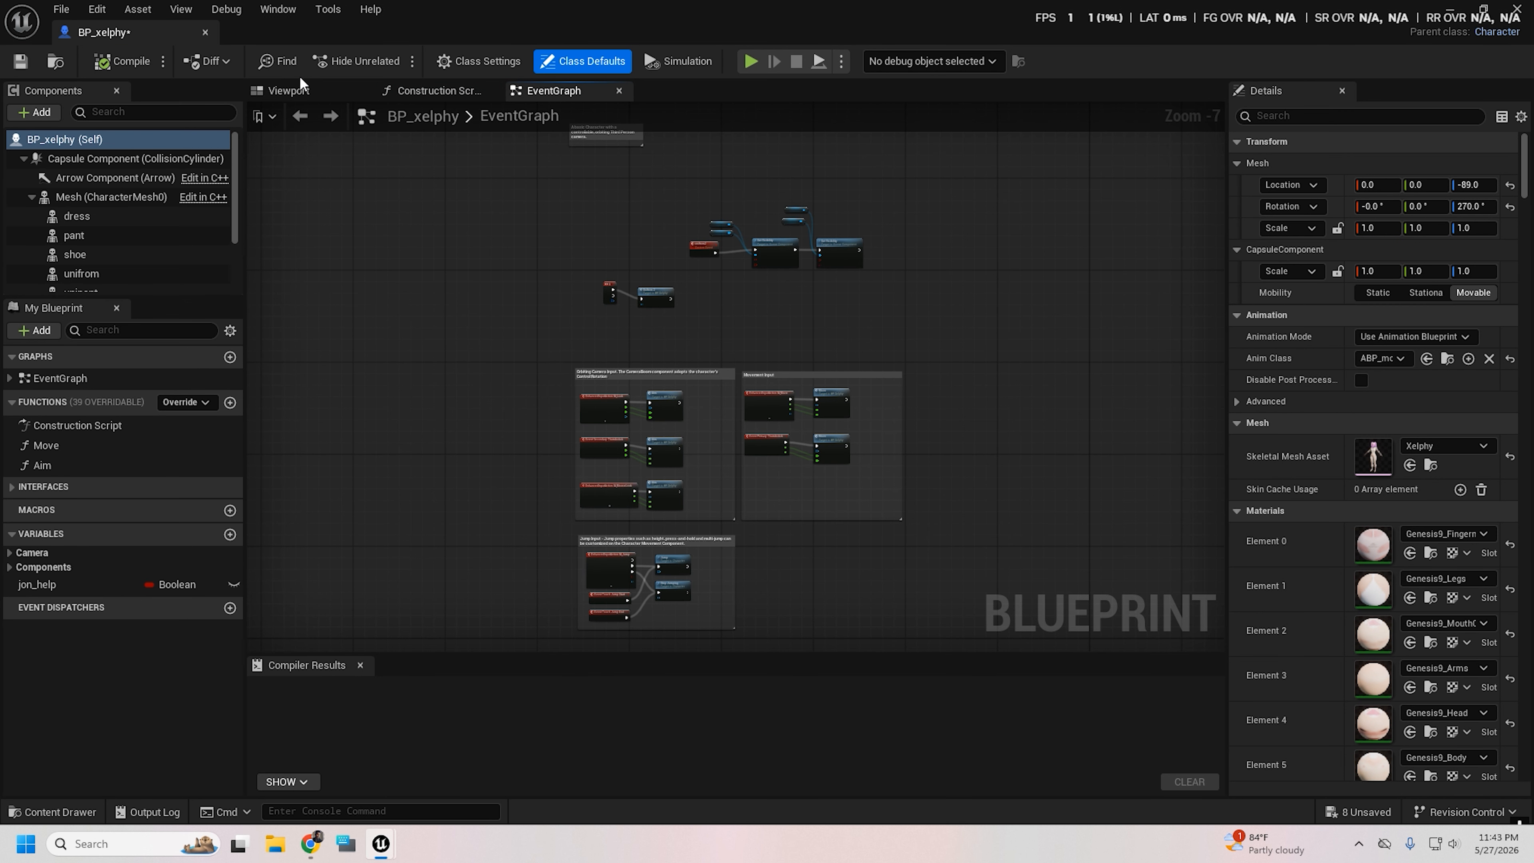
click(286, 91)
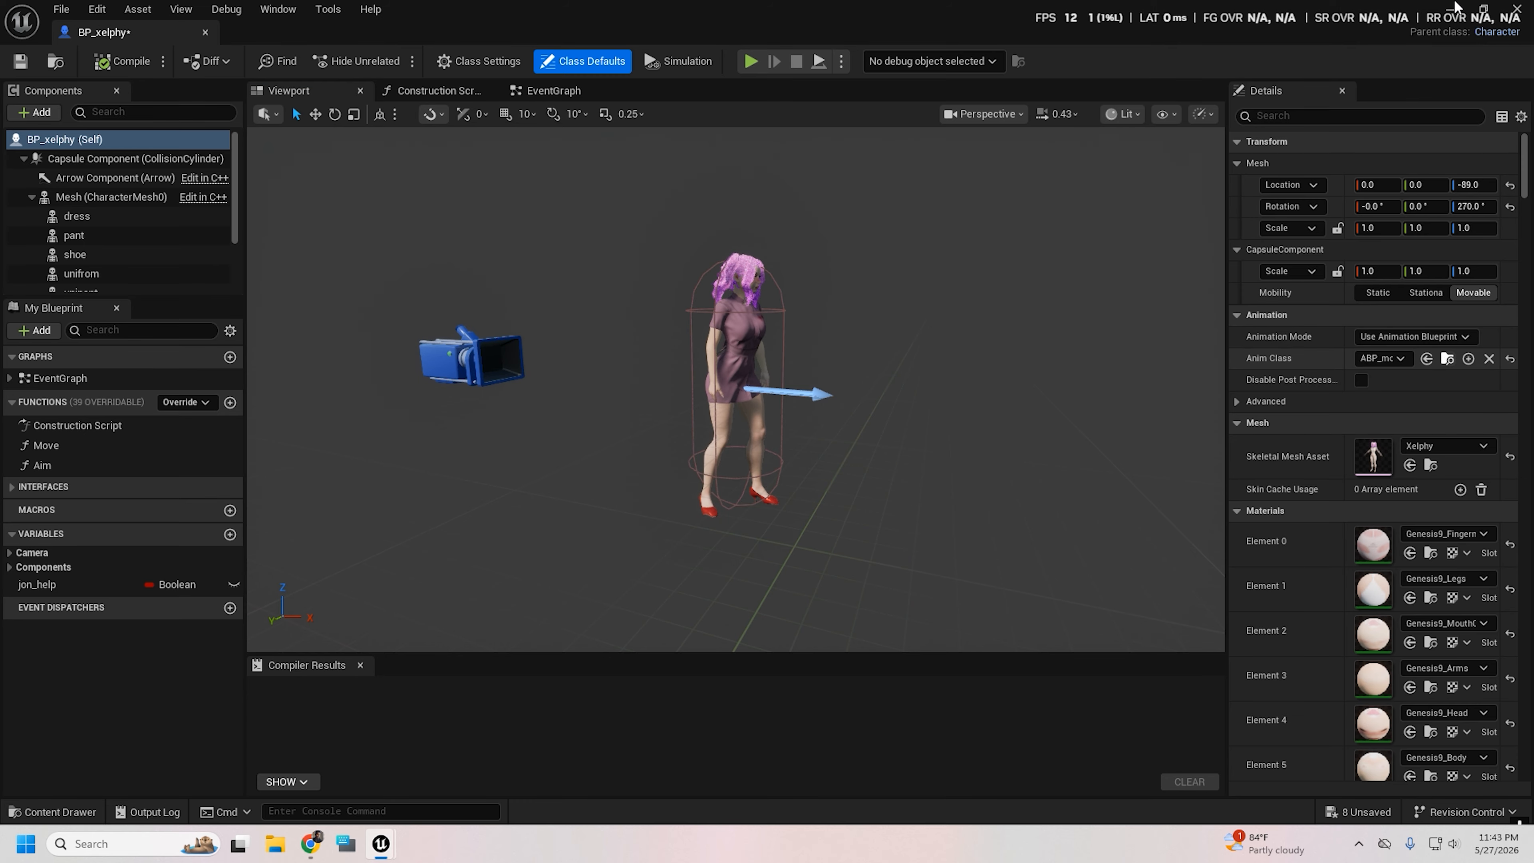
Step: Locate the character mesh's anim class in the project content and open the ABP_moly animation blueprint
click(1484, 8)
click(1447, 30)
double_click(247, 677)
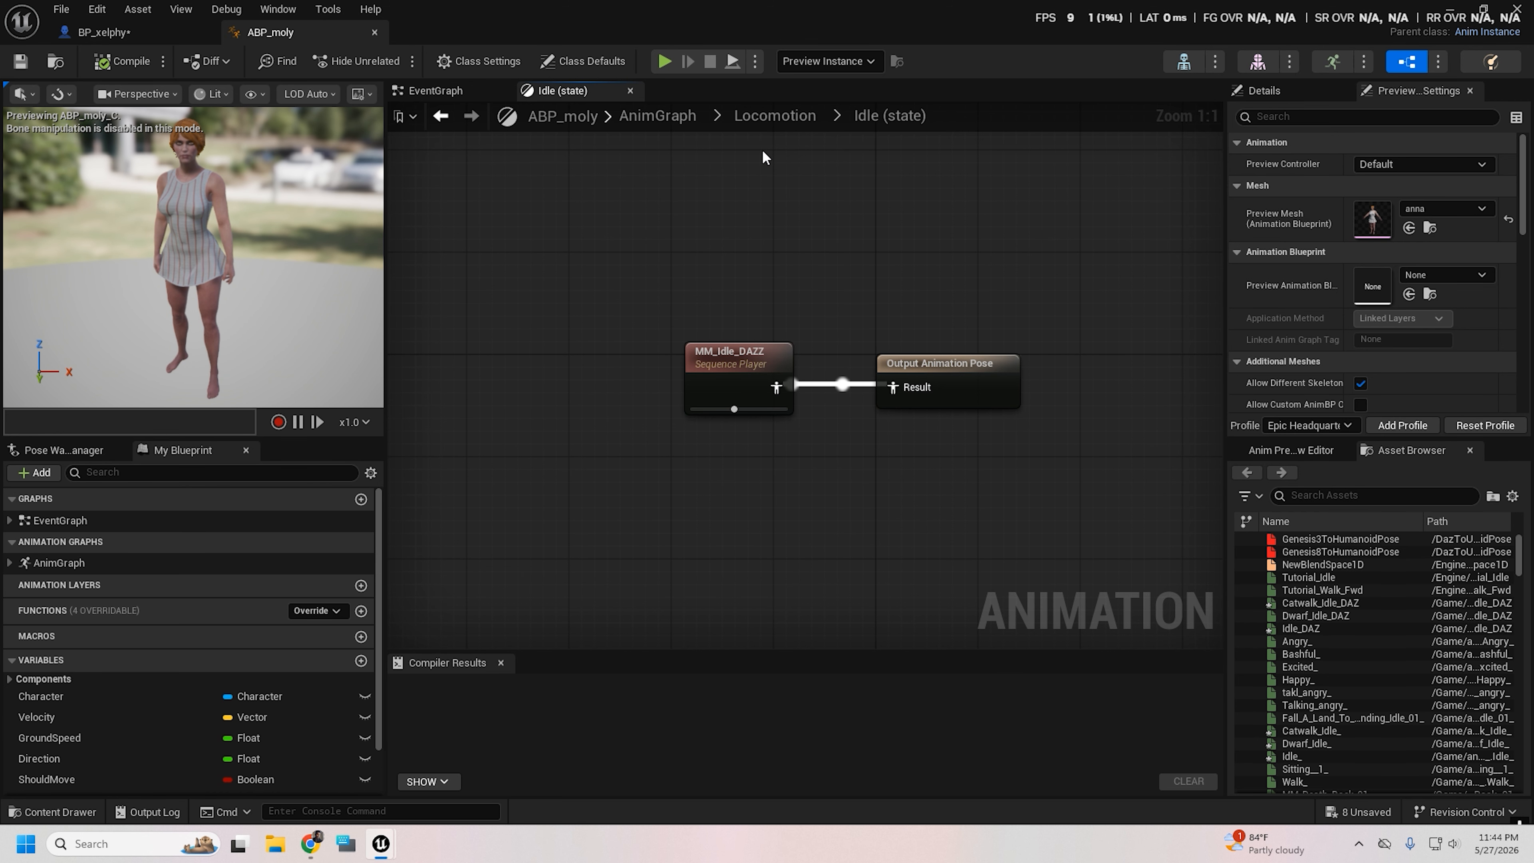
Step: Go up to ABP_moly's AnimGraph and examine its Locomotion and Main States state machines
click(644, 115)
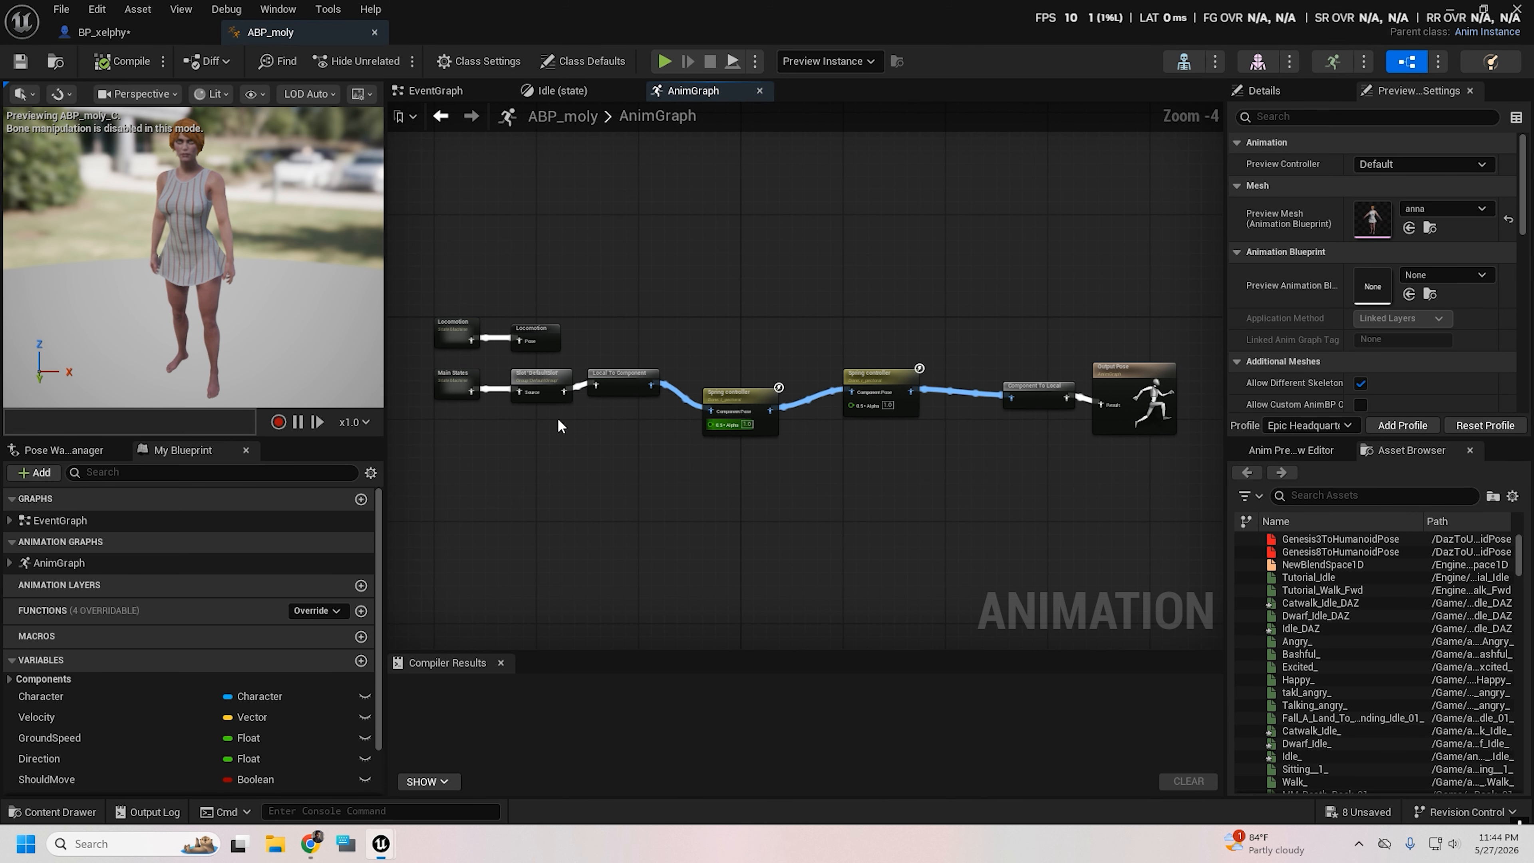
right_drag(556, 420, 729, 428)
scroll(806, 462, up, 4)
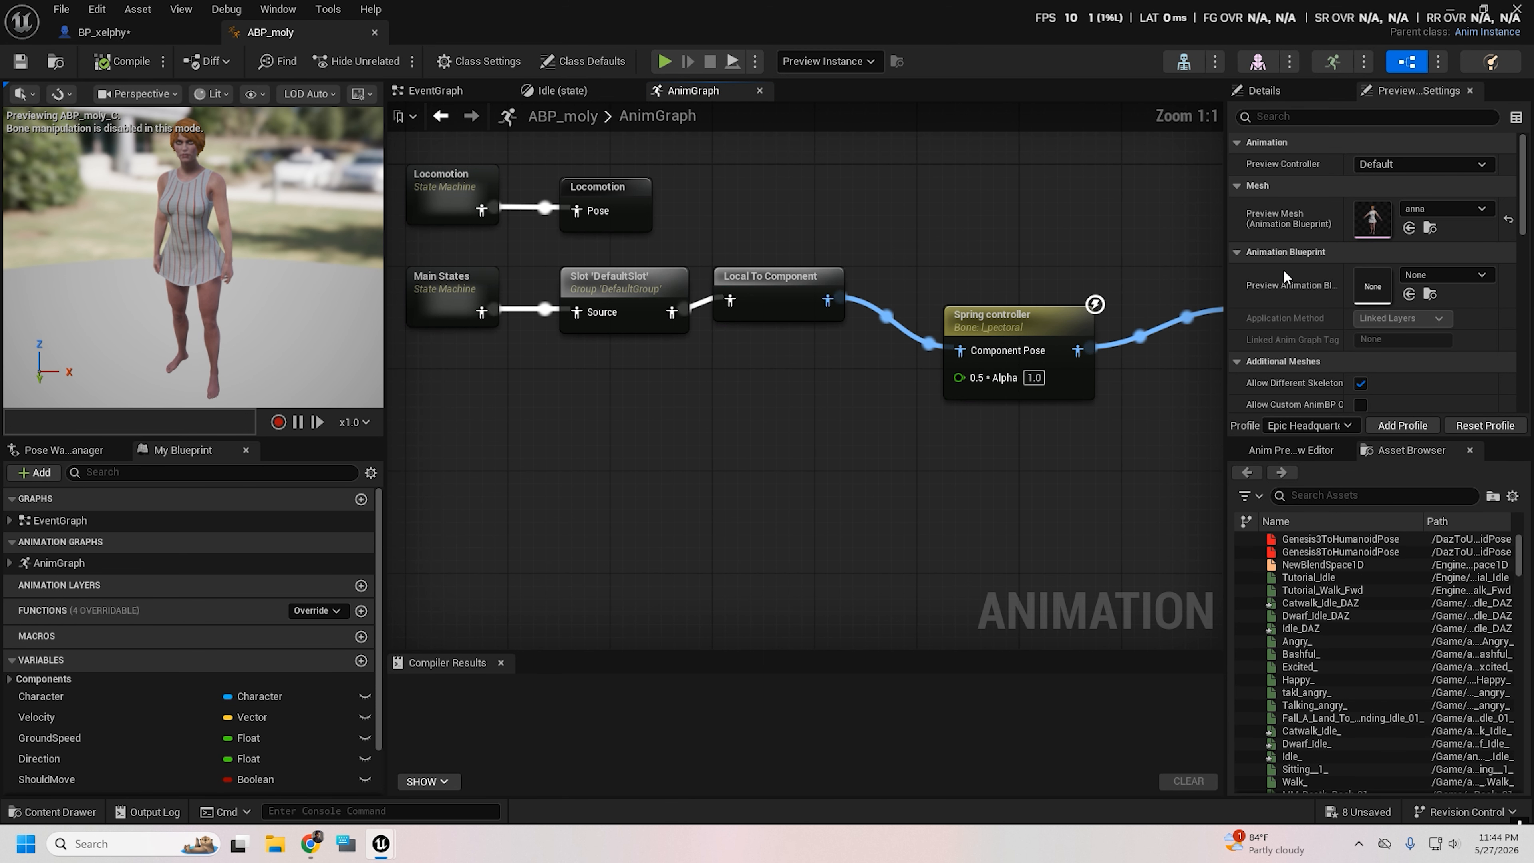
right_drag(652, 498, 865, 614)
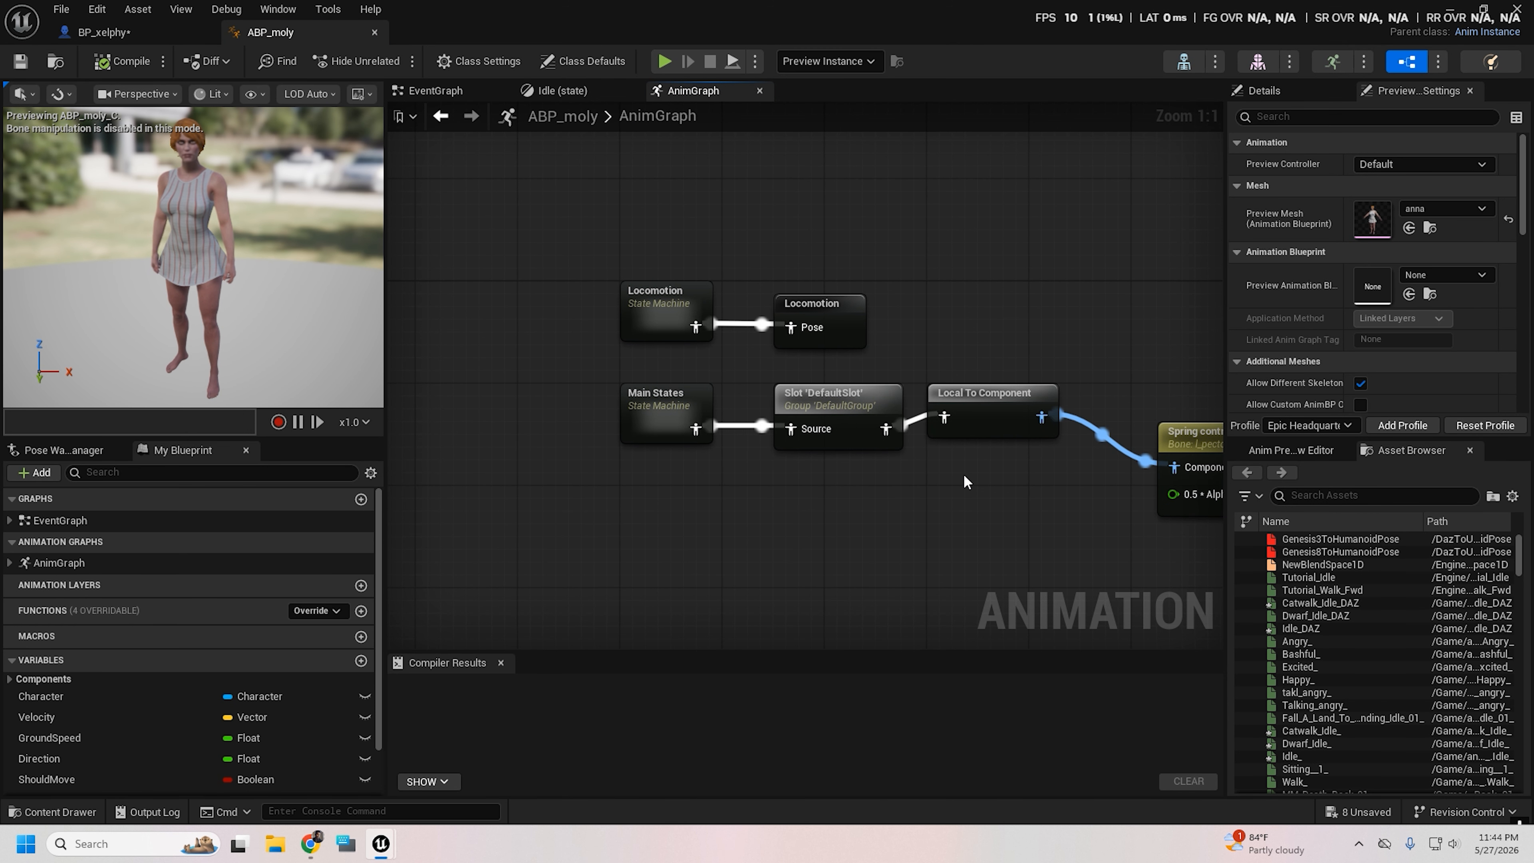
scroll(1015, 530, down, 3)
right_drag(811, 559, 808, 650)
scroll(720, 589, up, 3)
right_drag(694, 537, 572, 337)
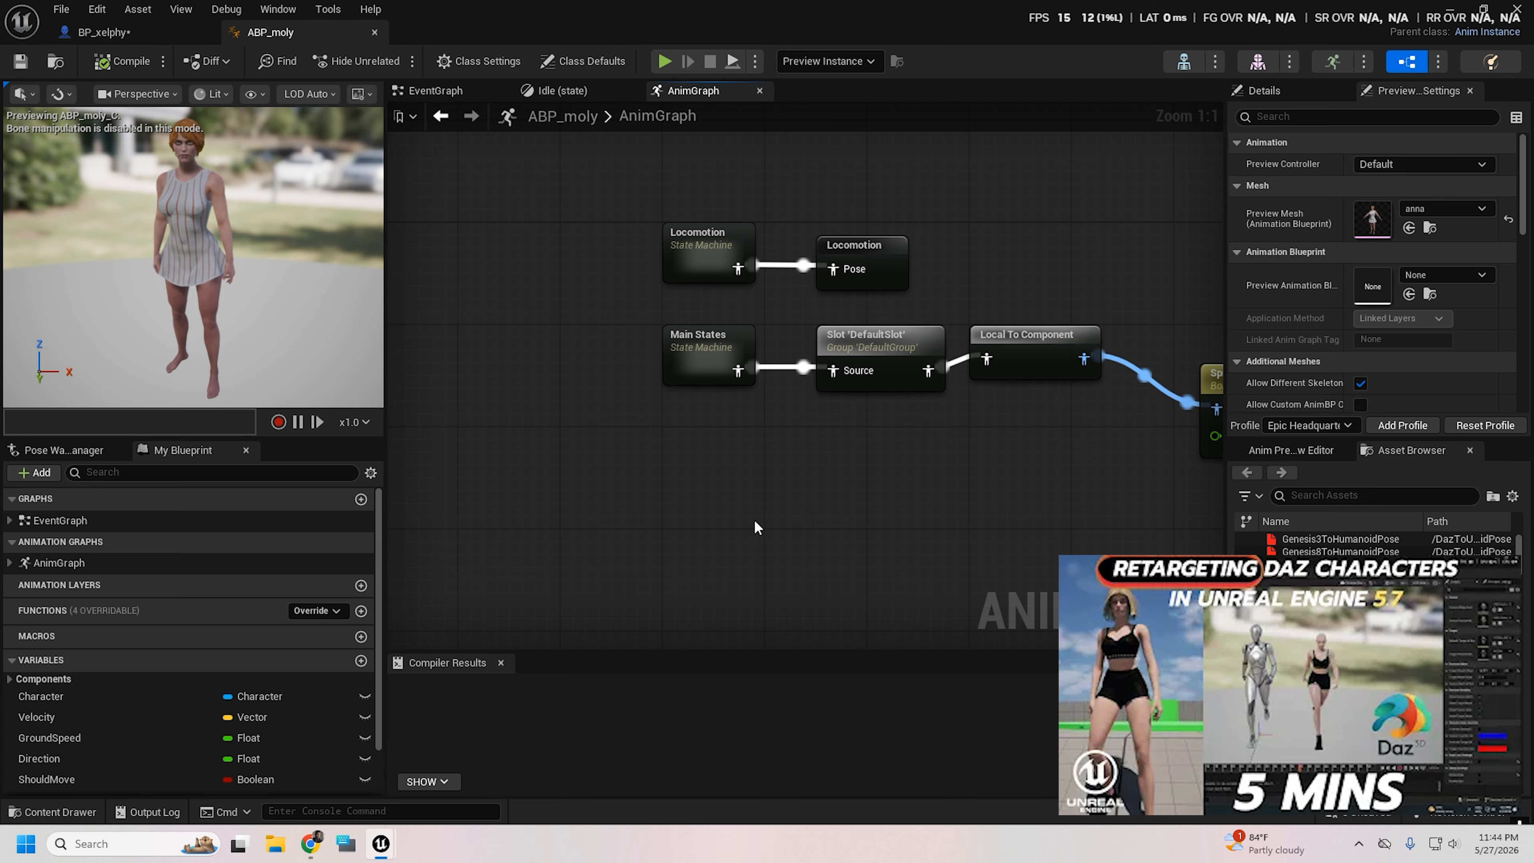
Step: Open the Idle state inside the Locomotion state machine
double_click(702, 245)
right_drag(627, 456, 653, 506)
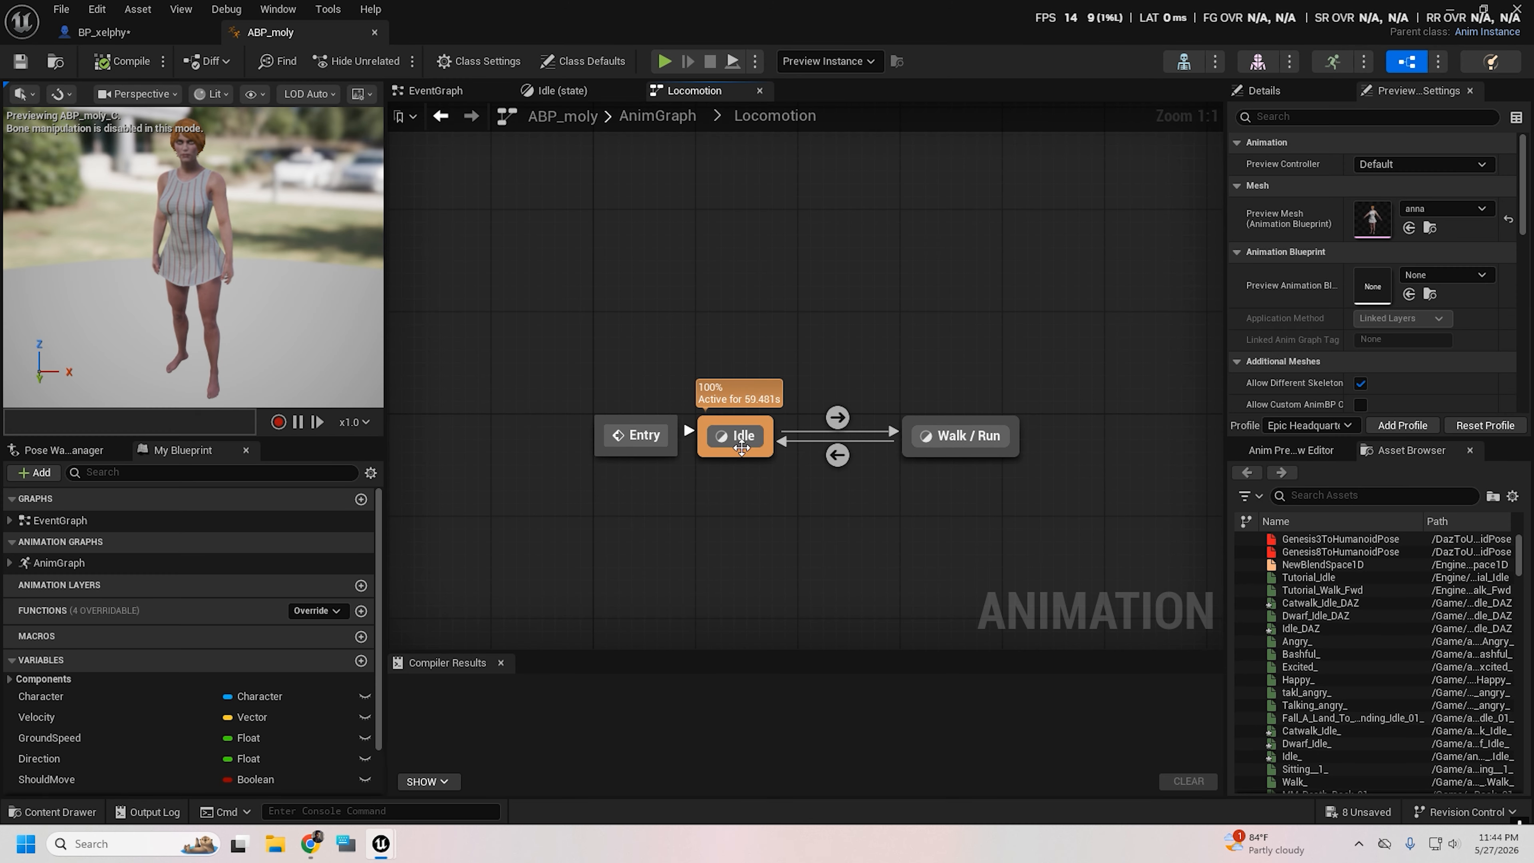
double_click(743, 437)
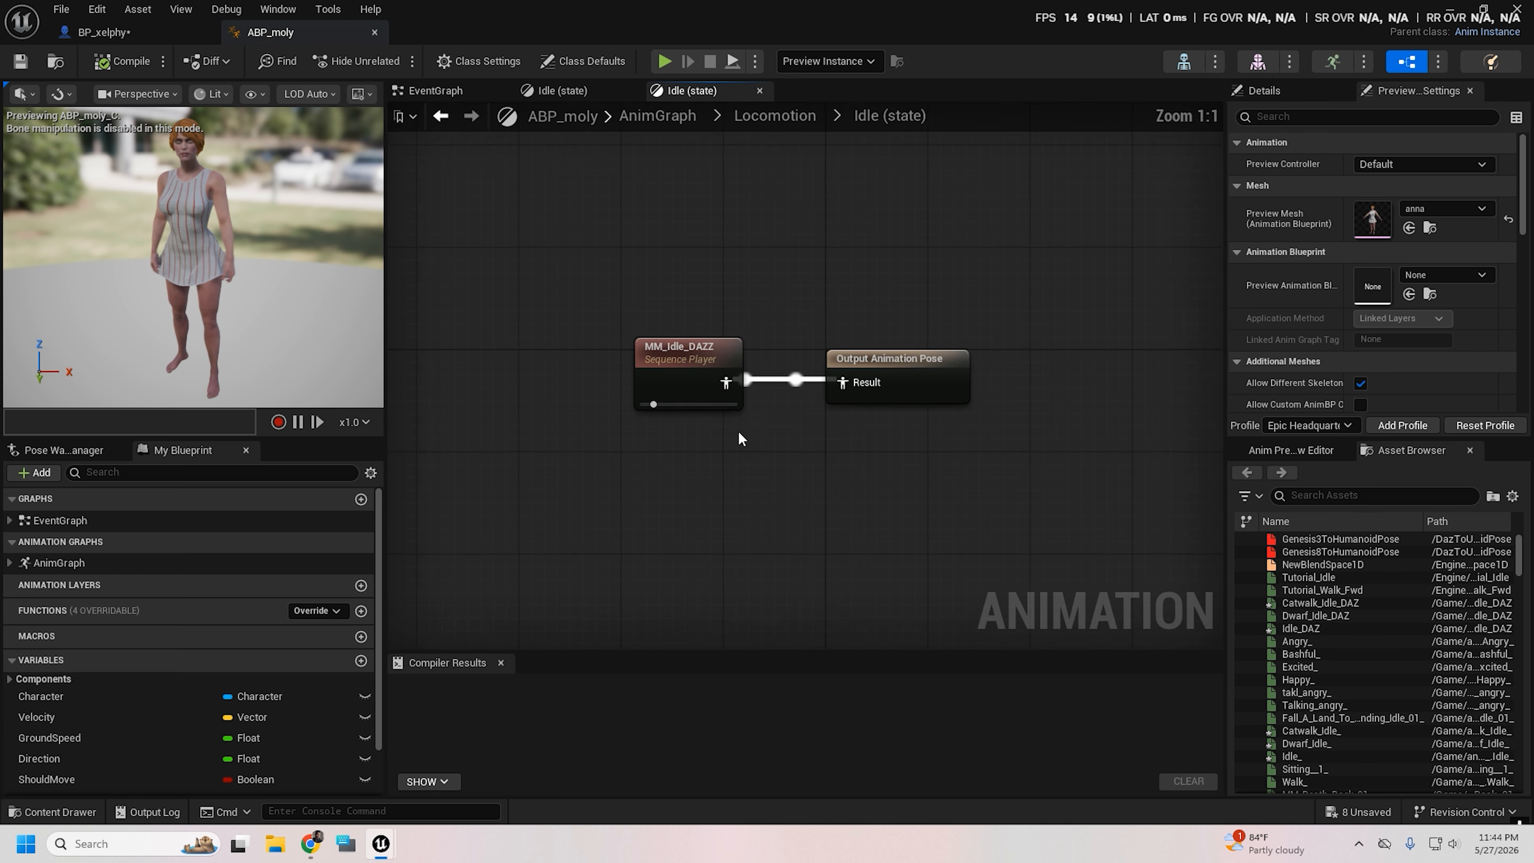
Step: Delete the MM_Idle_DAZZ sequence player from the Idle state graph
right_drag(688, 476, 831, 502)
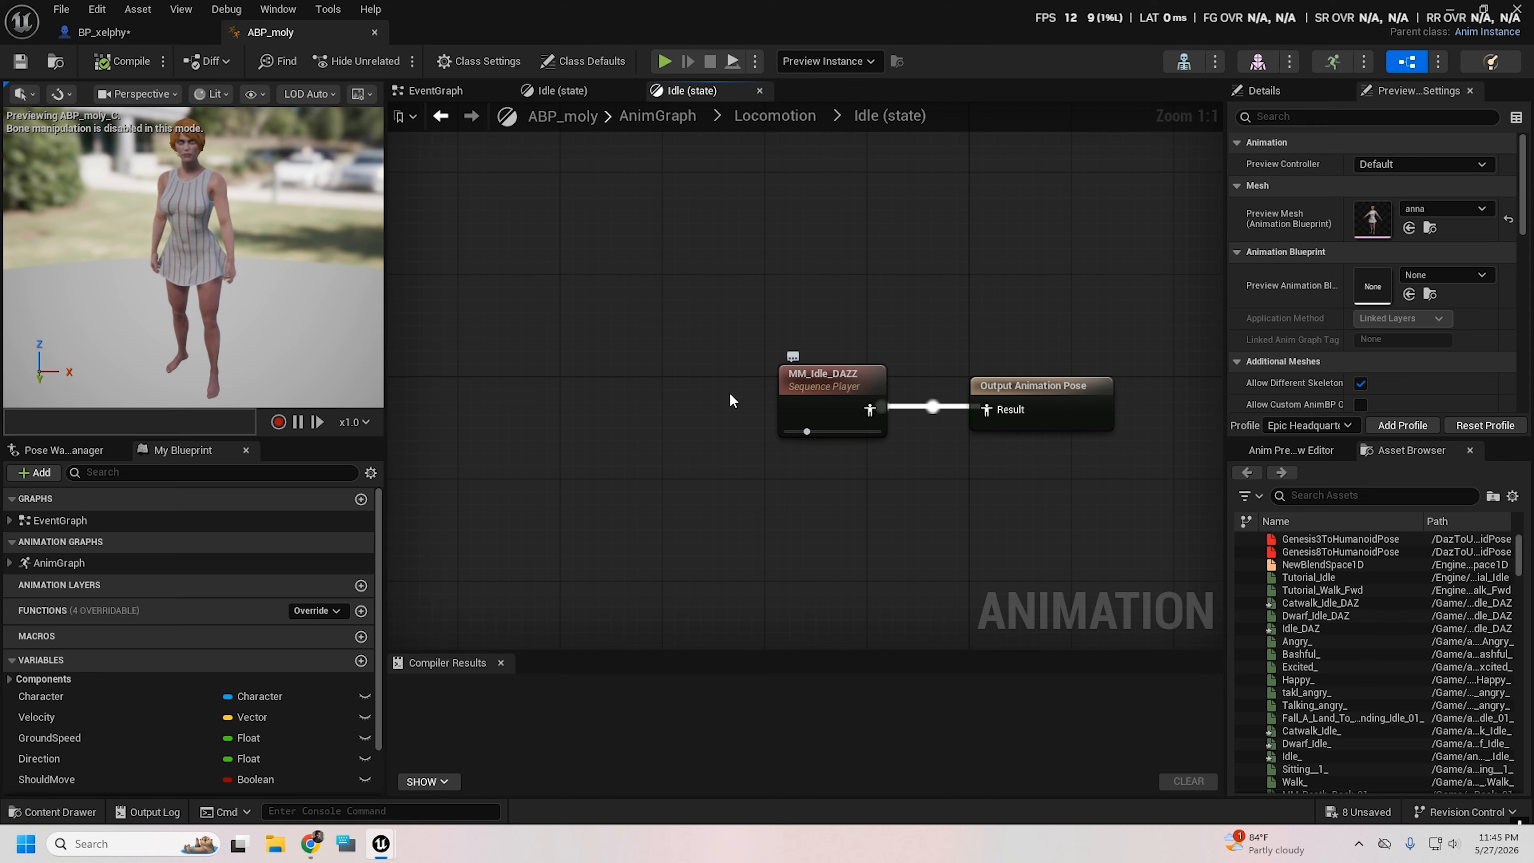
click(822, 383)
key(Delete)
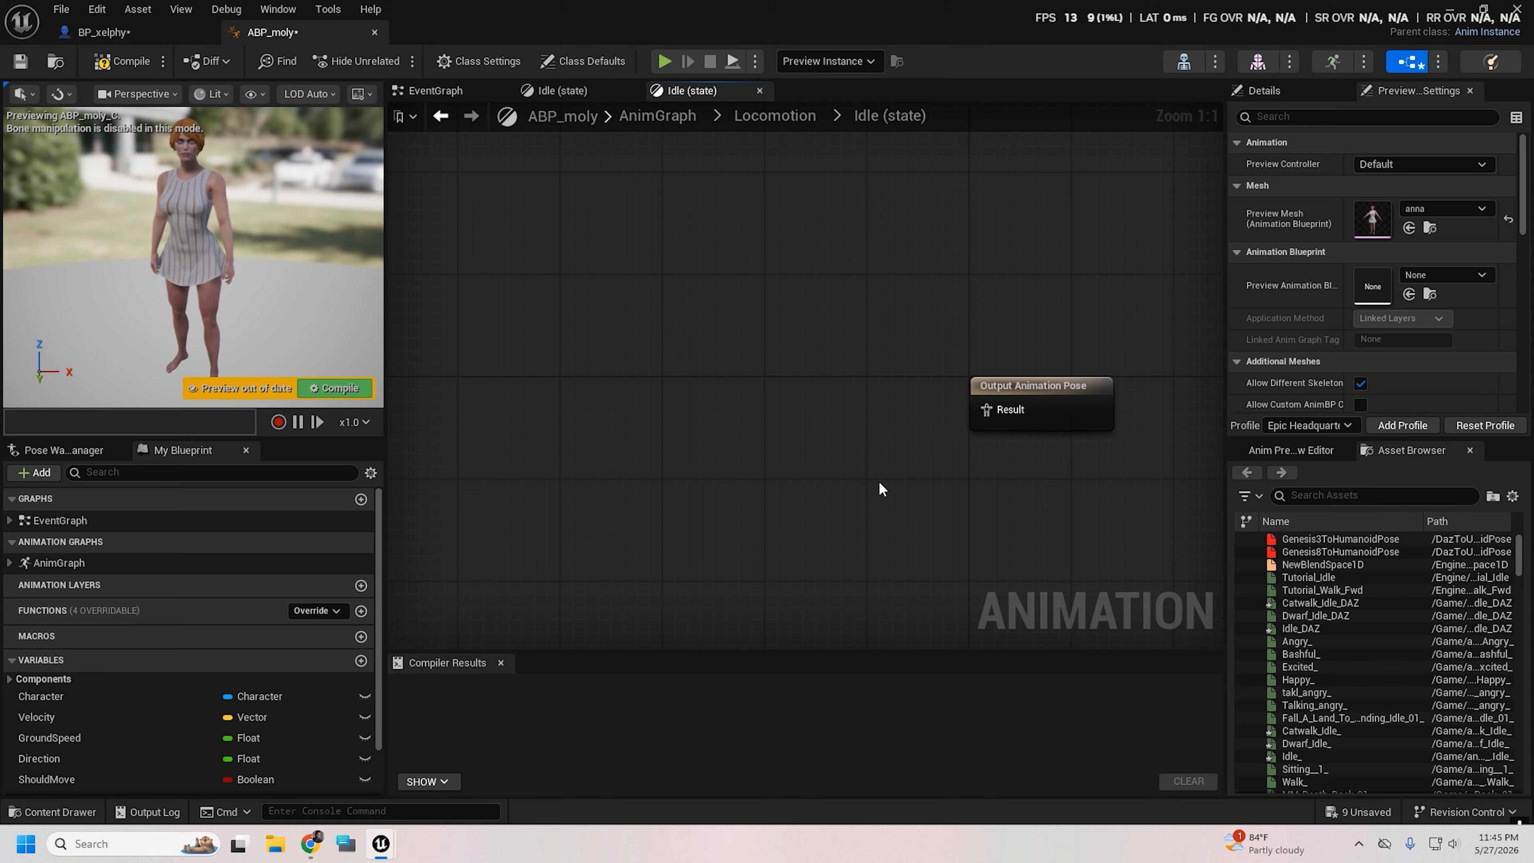